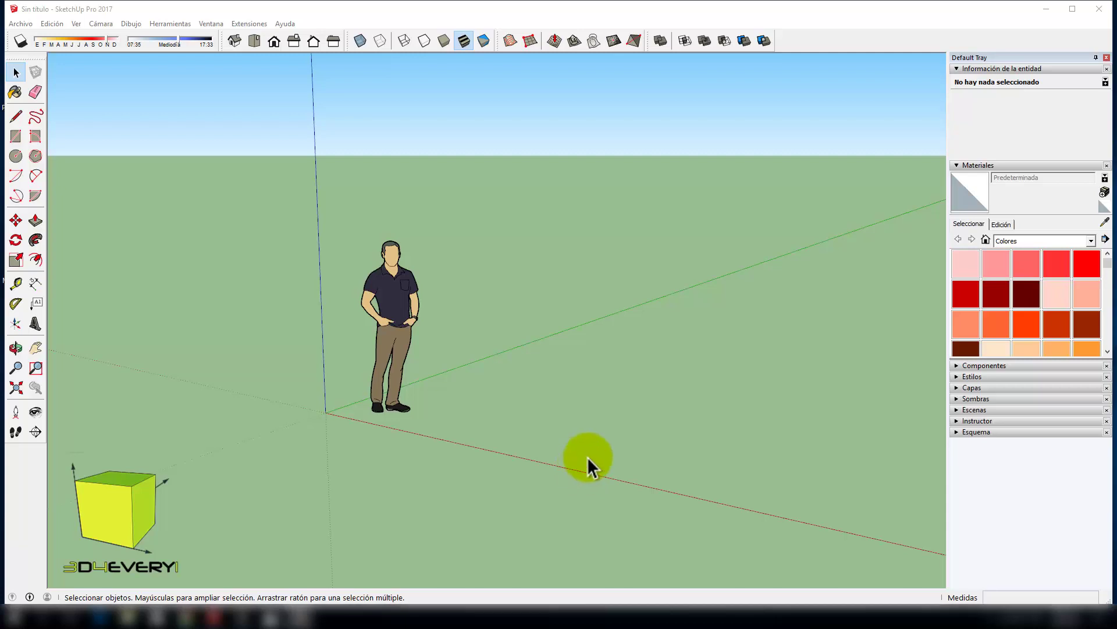
# View the SketchUp keyboard shortcuts chart image, then close it
pyautogui.click(580, 359)
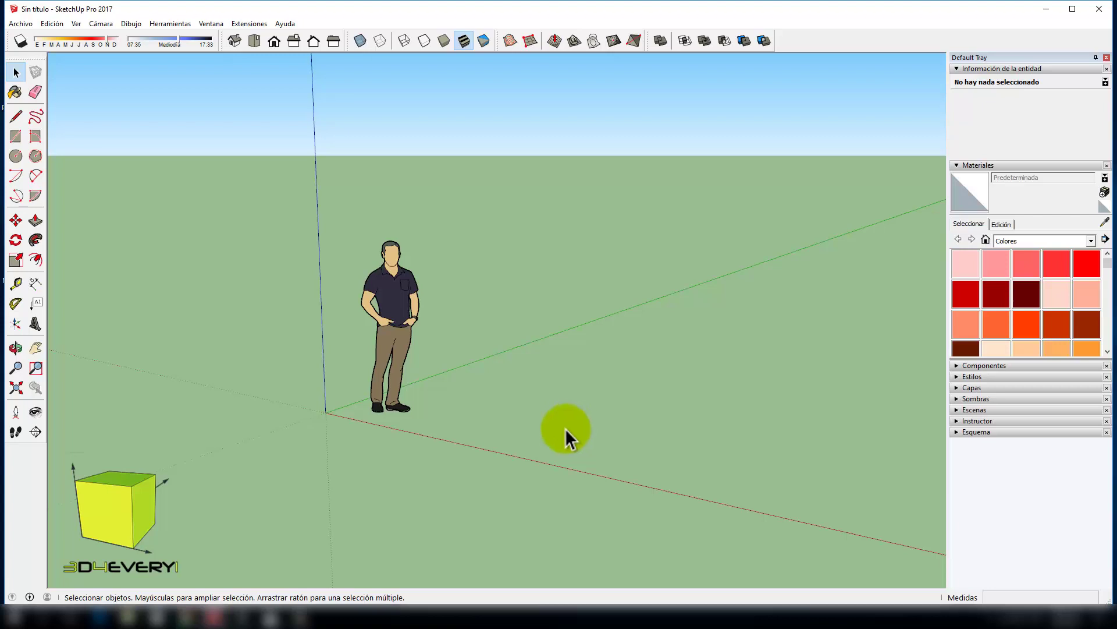
pyautogui.click(271, 617)
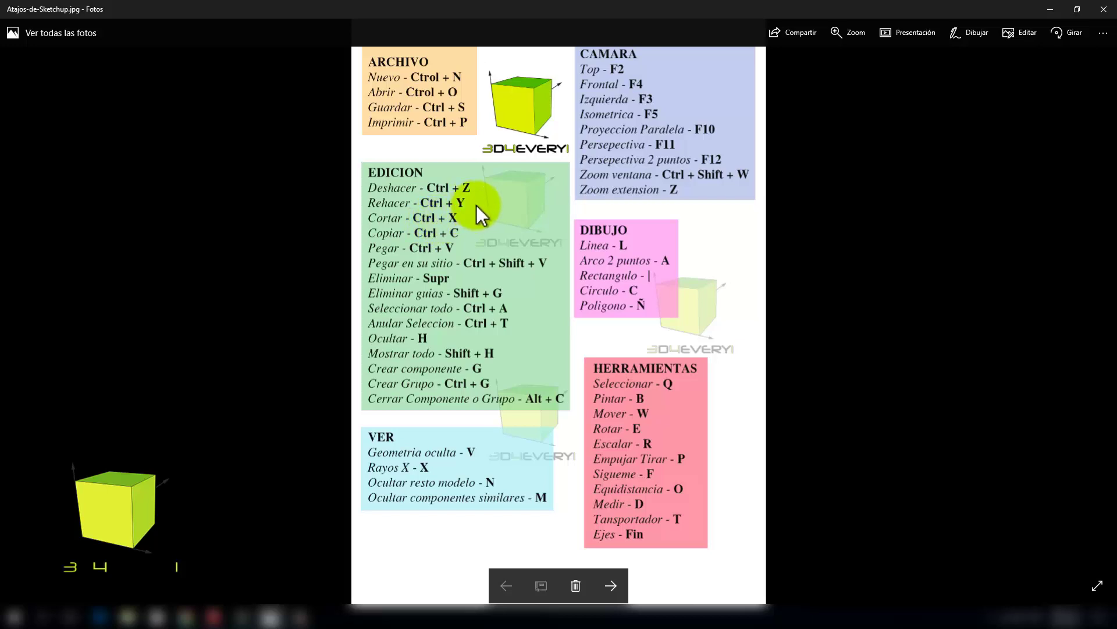
pyautogui.click(1104, 10)
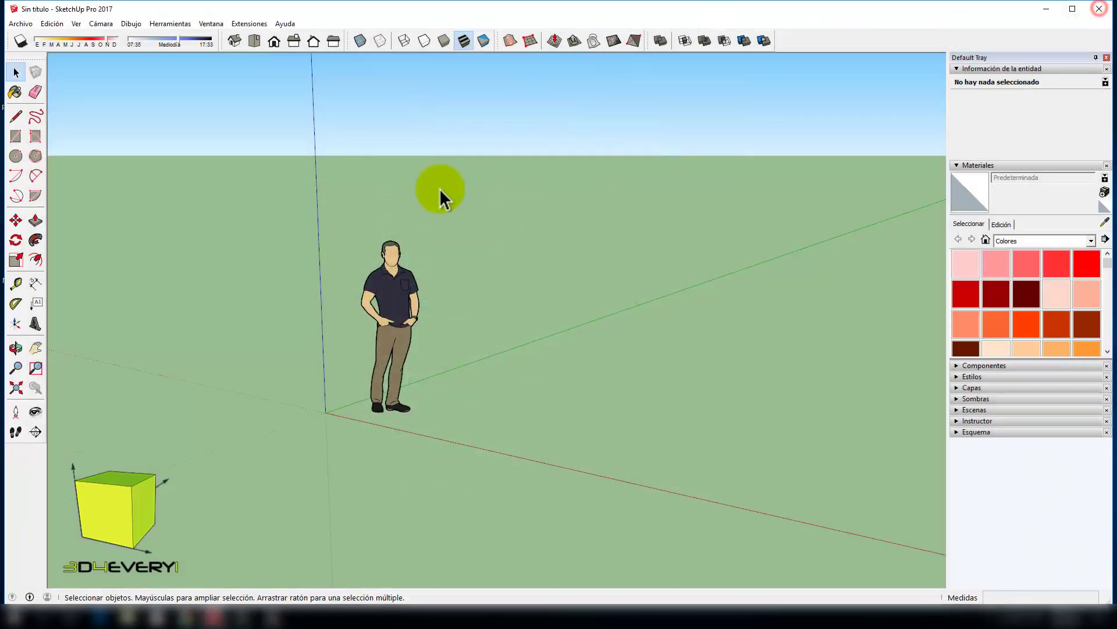
# Open Ventana > Preferencias on the Mét. abreviados page, with the dialog moved aside
pyautogui.click(185, 26)
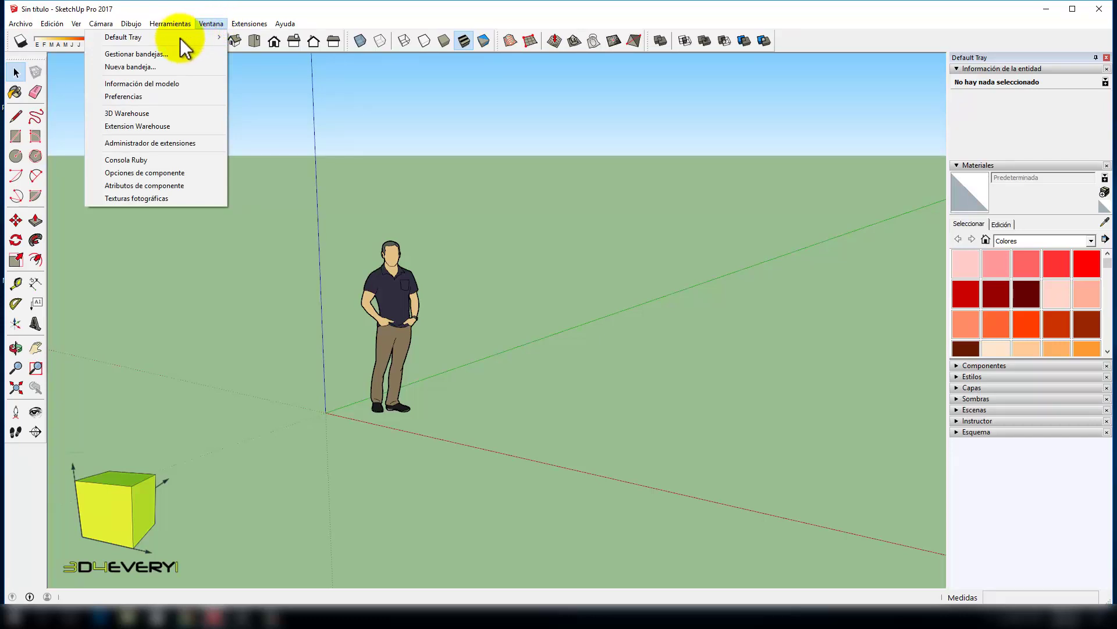
pyautogui.click(138, 98)
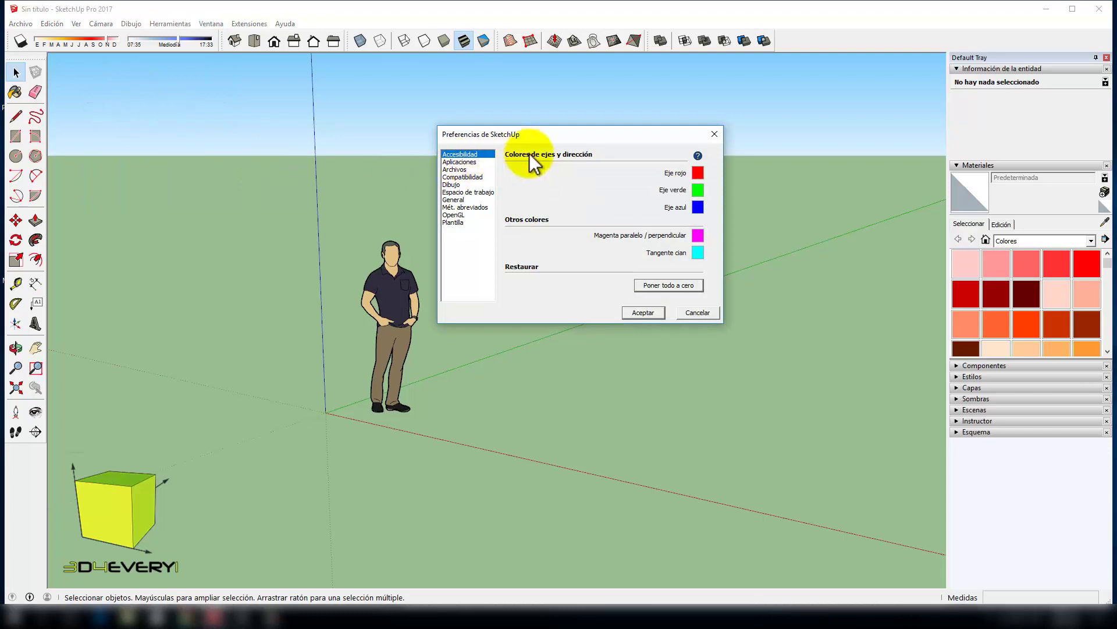
pyautogui.moveTo(564, 140); pyautogui.dragTo(569, 114)
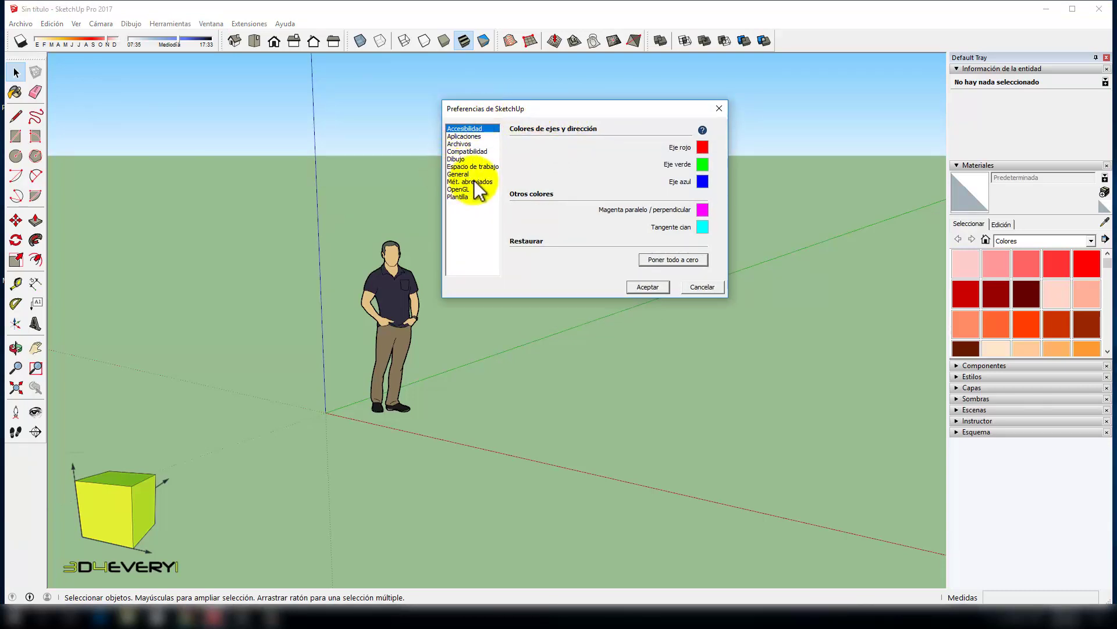
pyautogui.click(474, 182)
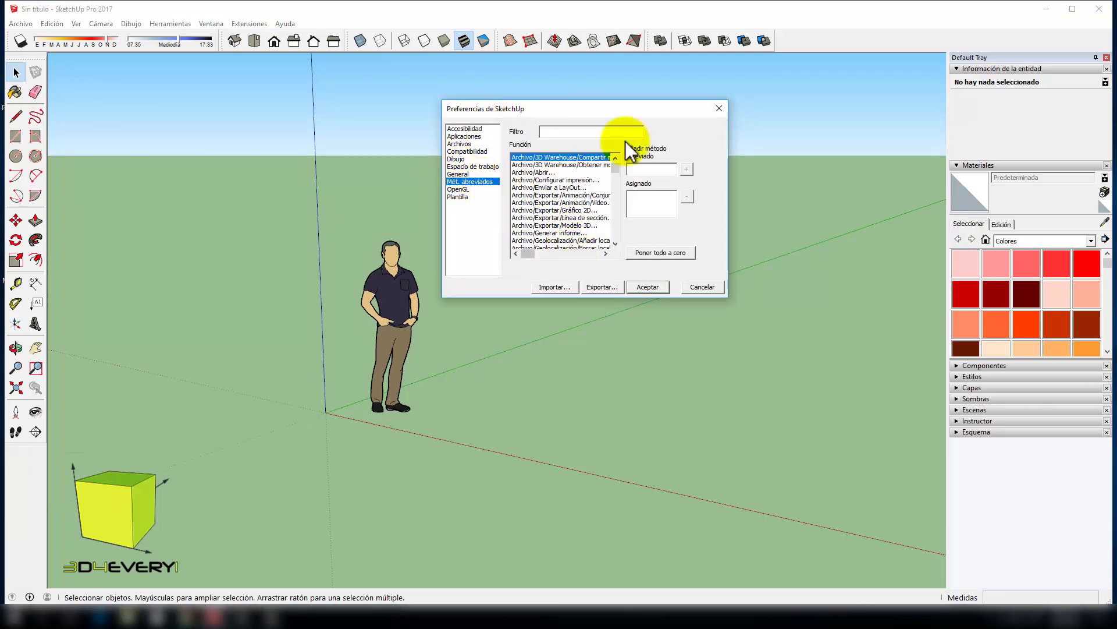
pyautogui.moveTo(639, 111); pyautogui.dragTo(667, 105)
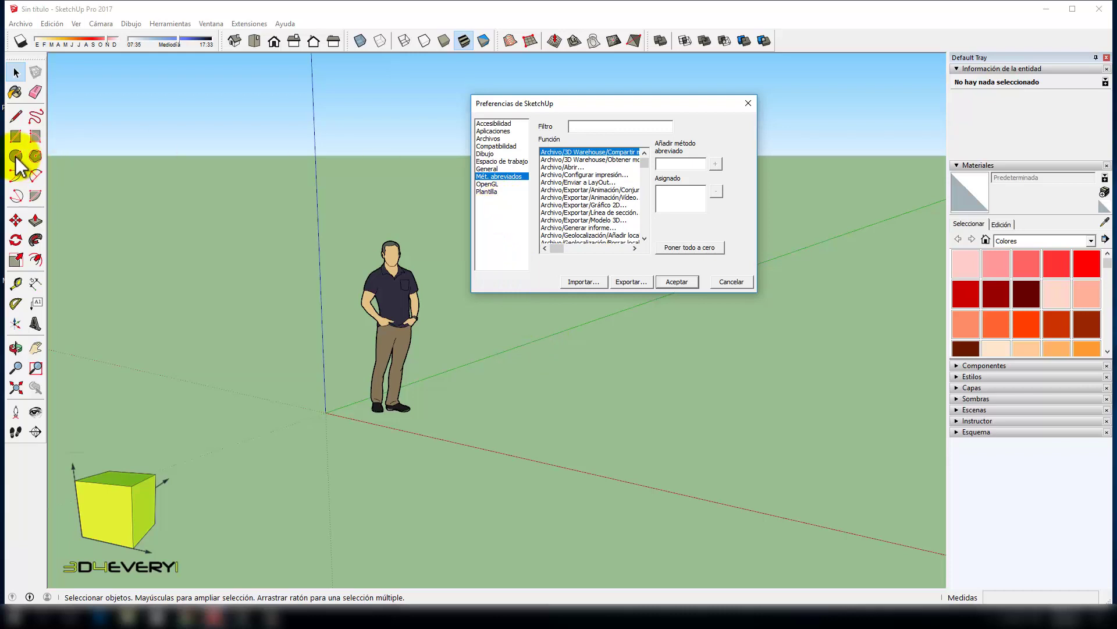
# Filter for 'circu', select Dibujo/Formas/Círculo, and enter I as a new shortcut
pyautogui.click(595, 127)
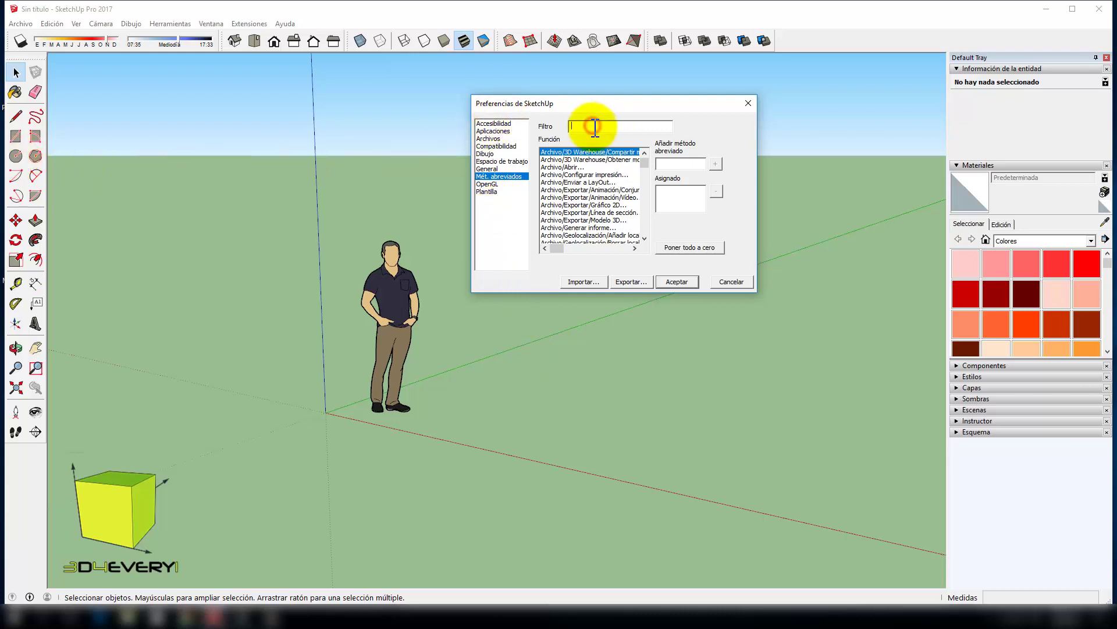
pyautogui.write('circu')
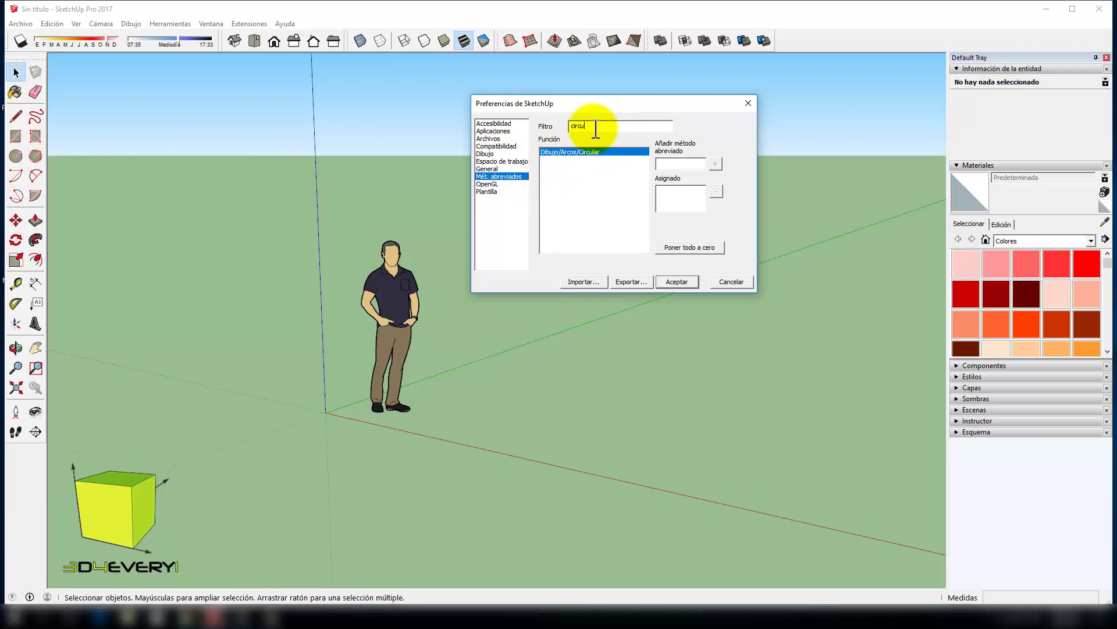
pyautogui.press('BackSpace')
pyautogui.press('BackSpace')
pyautogui.press('BackSpace')
pyautogui.press('BackSpace')
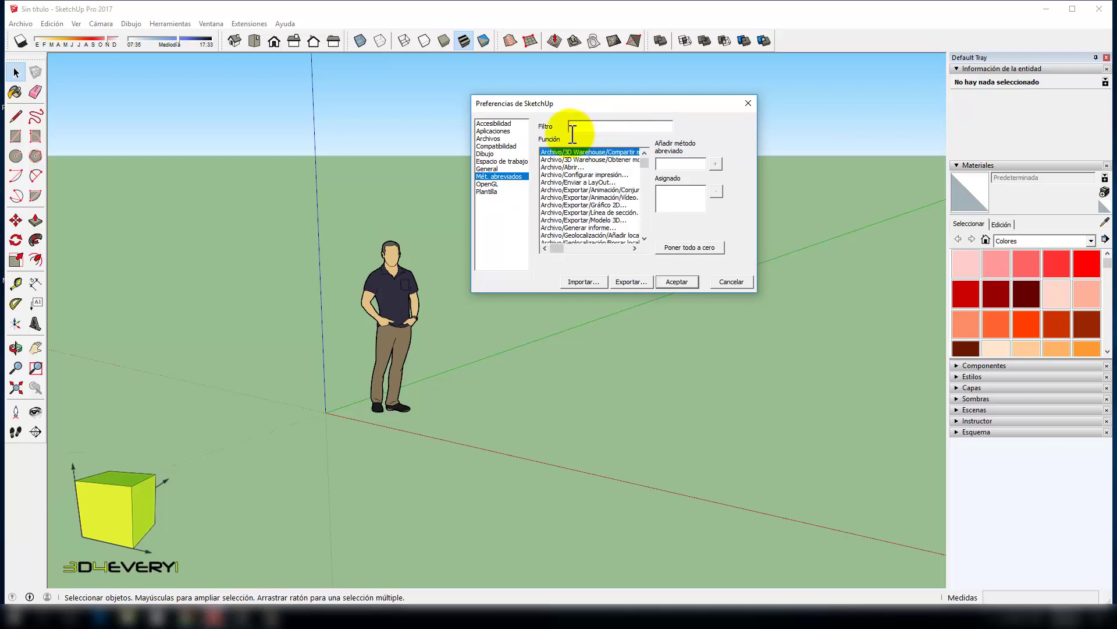
pyautogui.moveTo(644, 163); pyautogui.dragTo(644, 181)
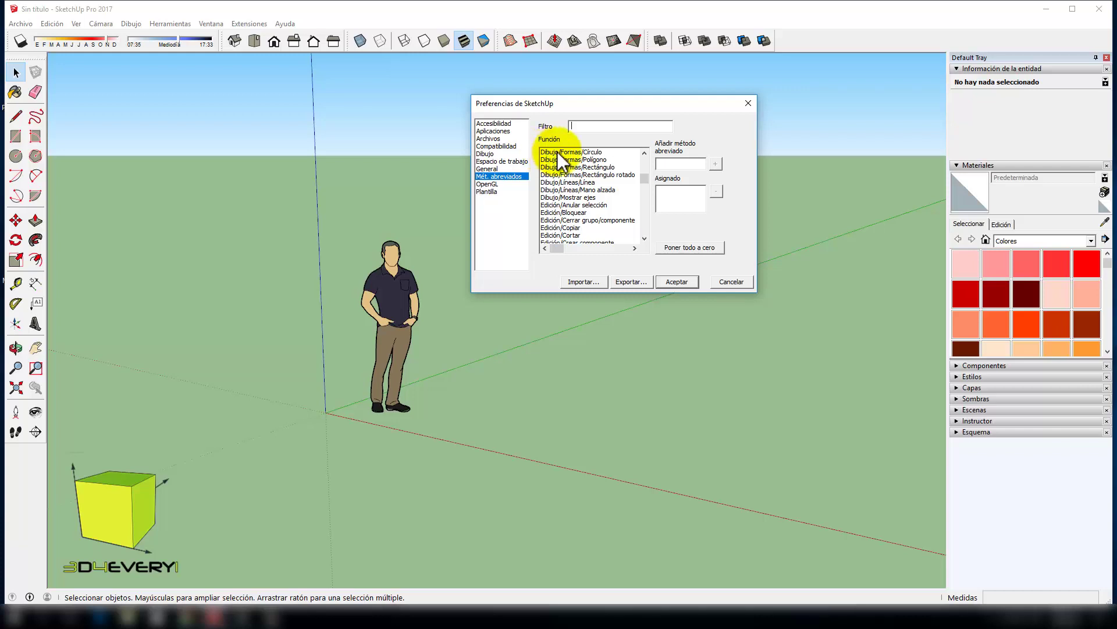
pyautogui.click(589, 153)
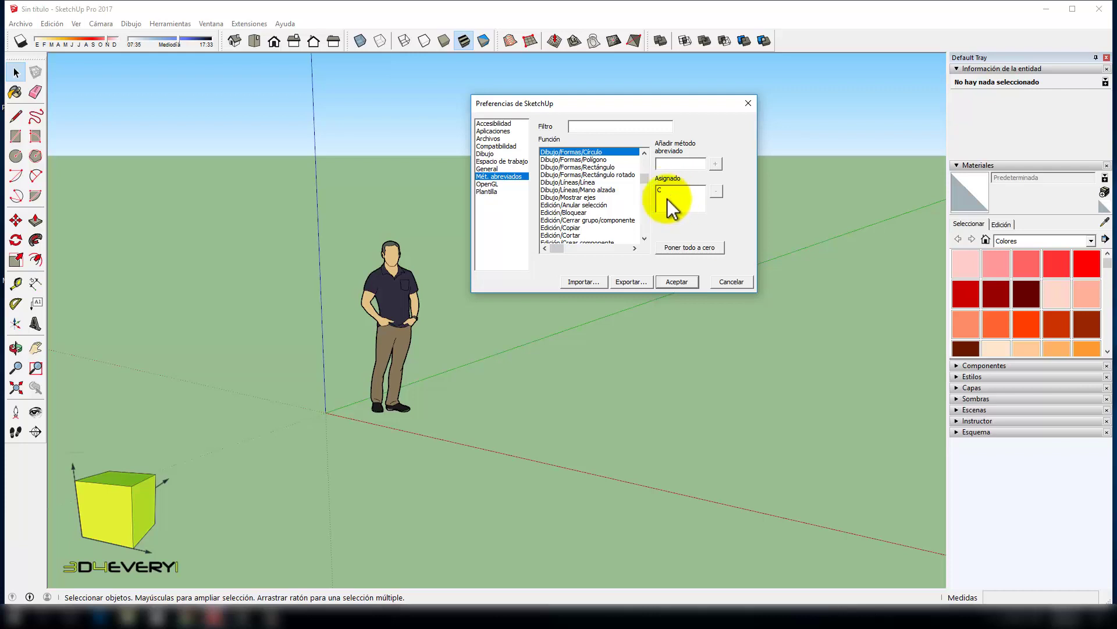
pyautogui.click(572, 152)
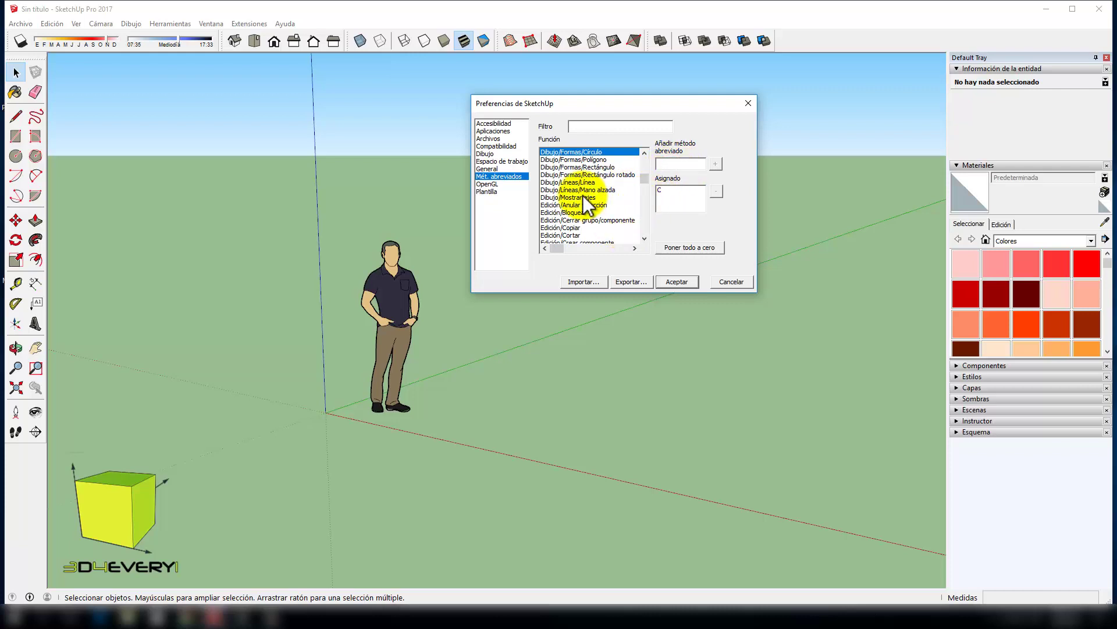
pyautogui.press('i')
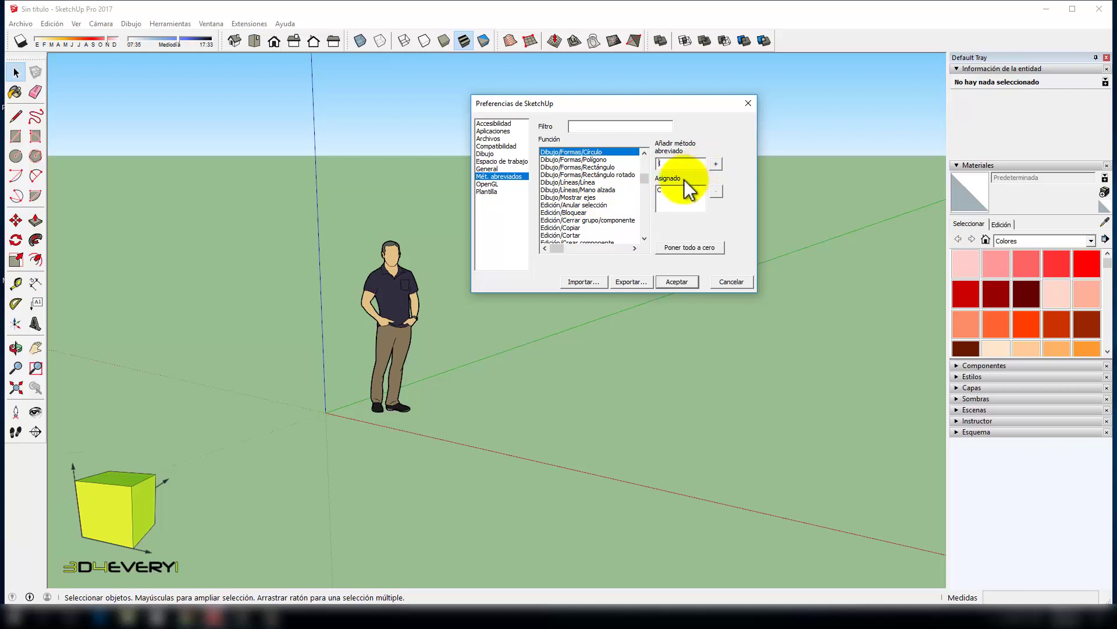
pyautogui.click(716, 164)
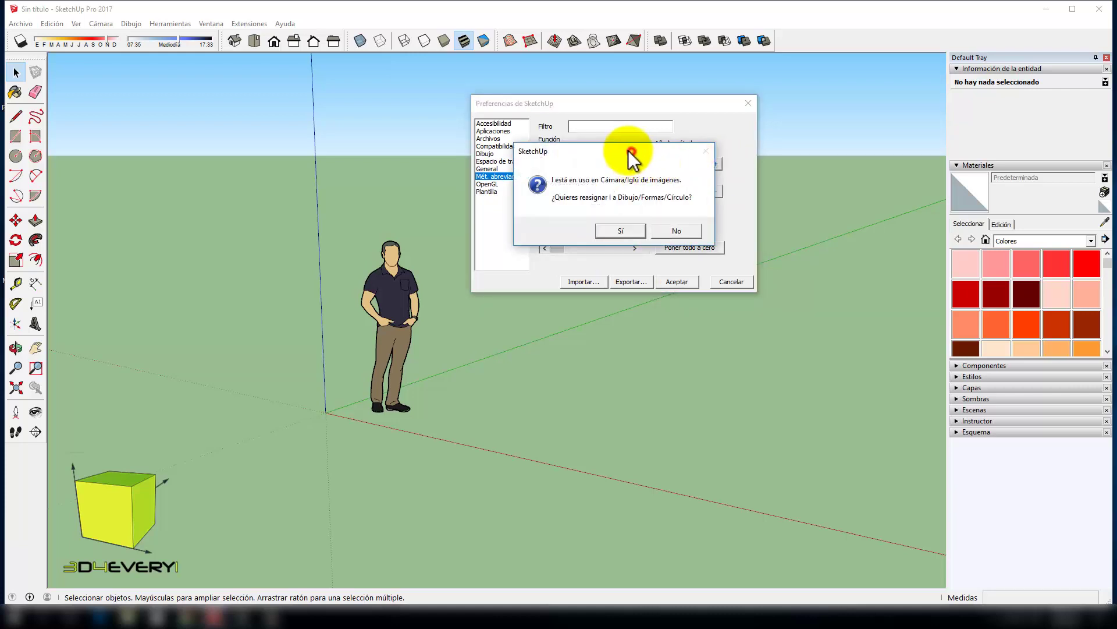
pyautogui.moveTo(633, 152); pyautogui.dragTo(383, 104)
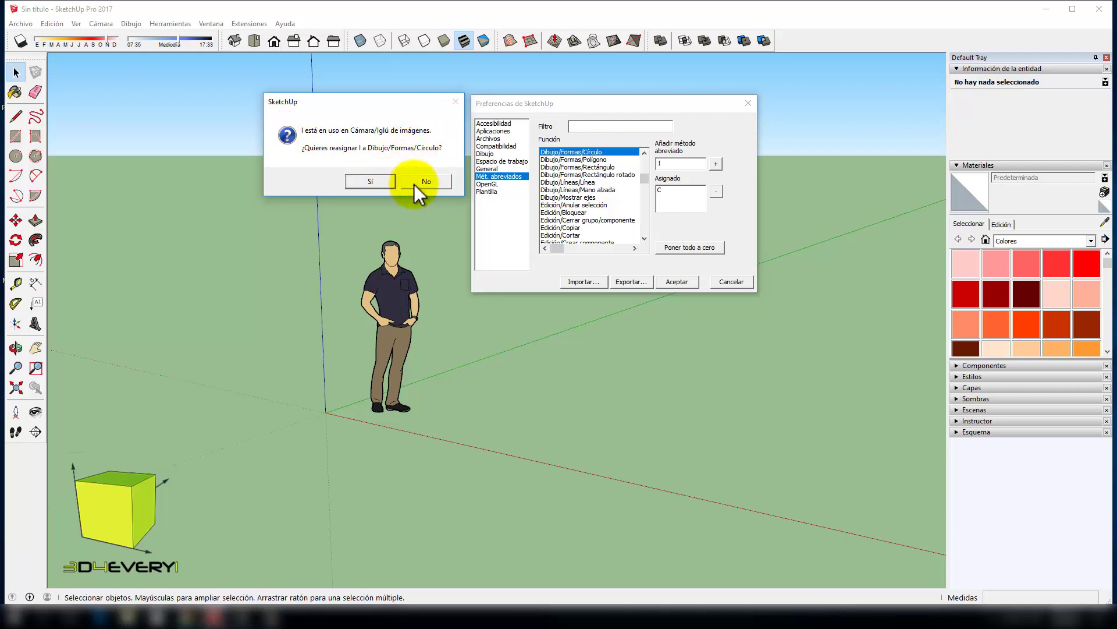
pyautogui.click(434, 183)
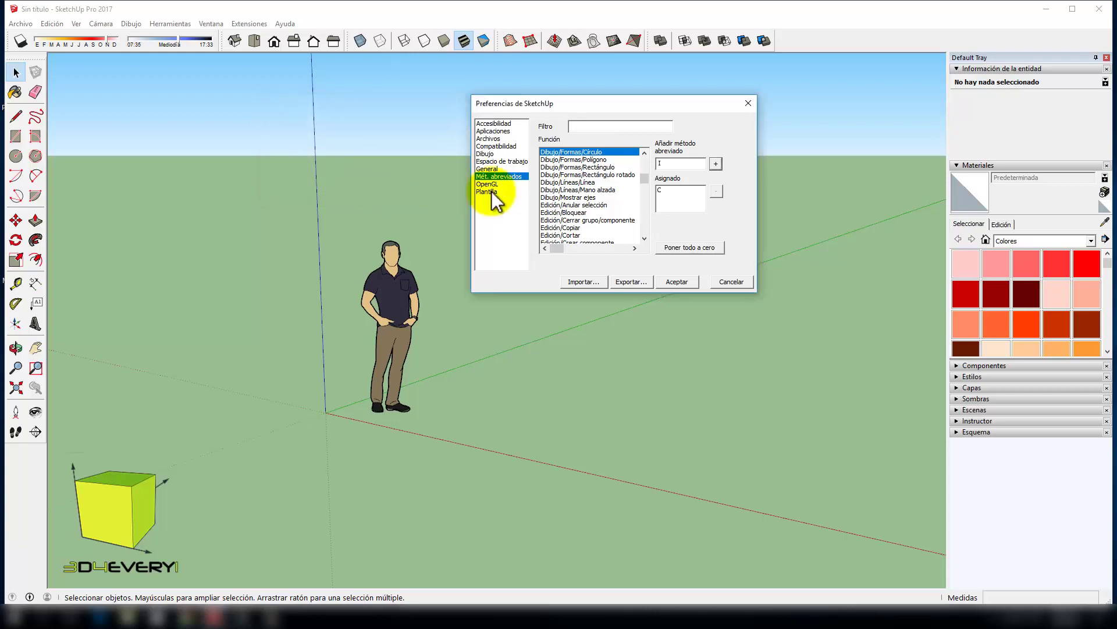
# Replace the entry with U, add it to Círculo's Asignado list, and check the U and C entries
pyautogui.press('BackSpace')
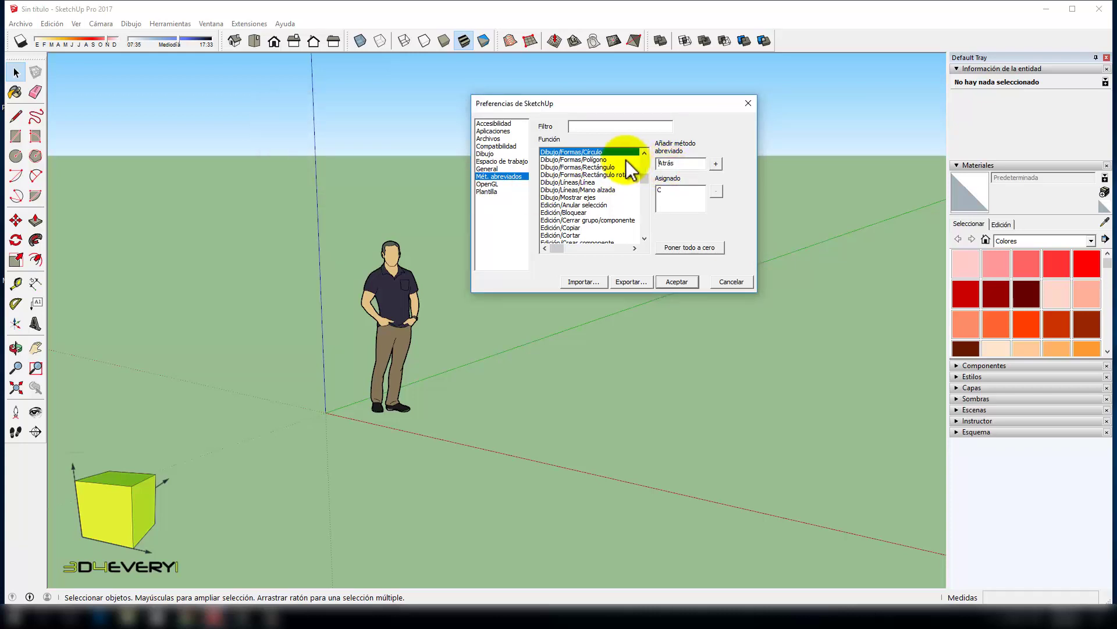
pyautogui.click(684, 163)
pyautogui.press('j')
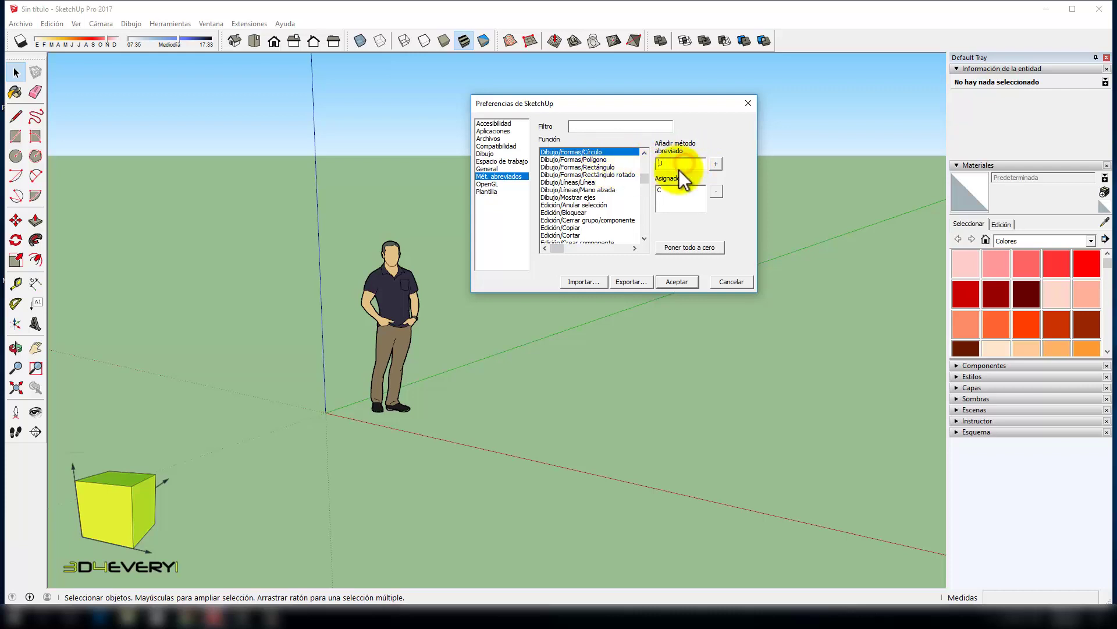
pyautogui.click(717, 163)
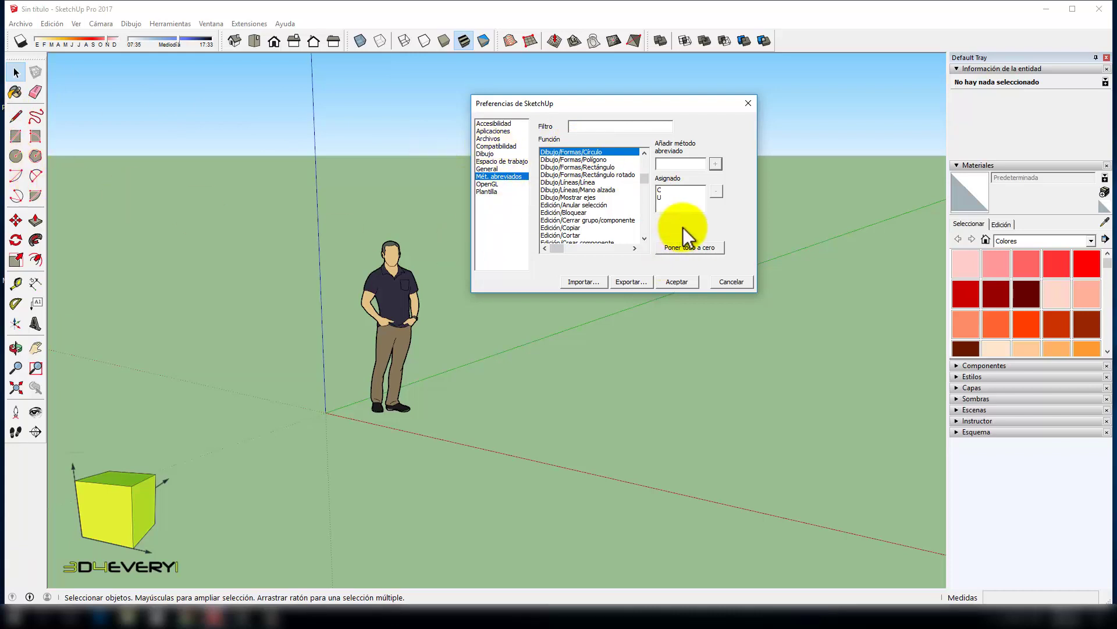
pyautogui.click(660, 198)
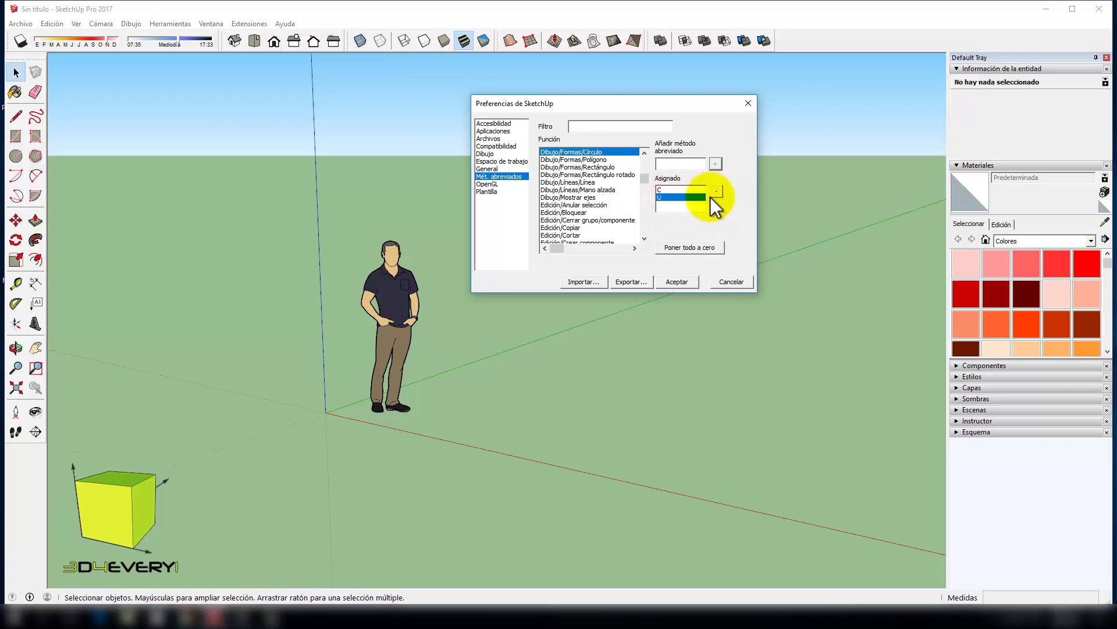
pyautogui.click(661, 188)
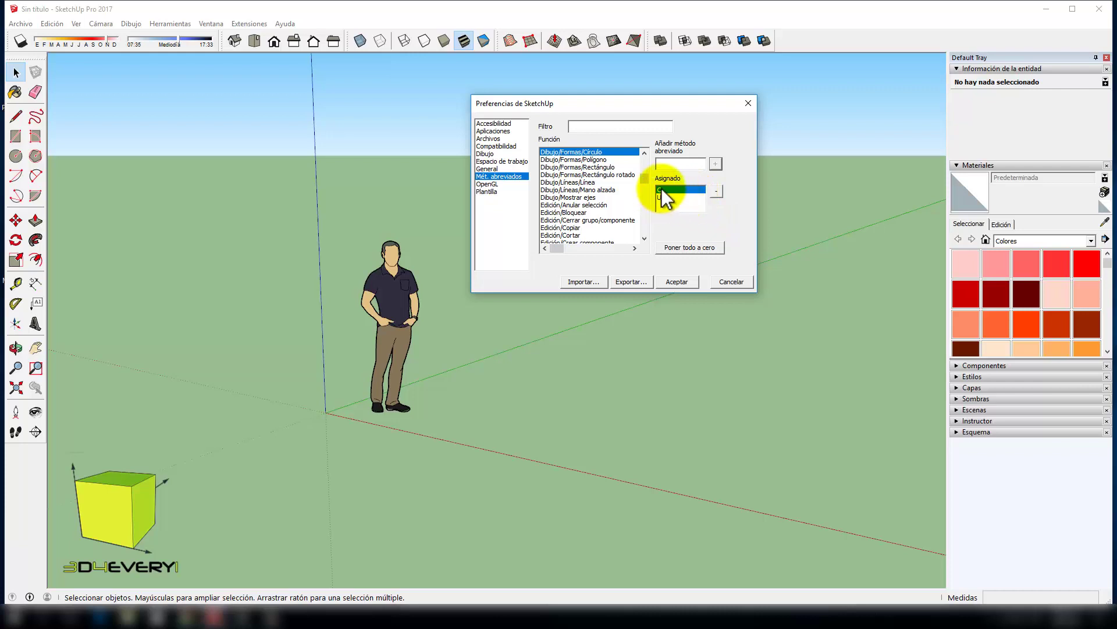
# Add Ctrl+U to Círculo's assigned shortcuts alongside C and U
pyautogui.click(666, 165)
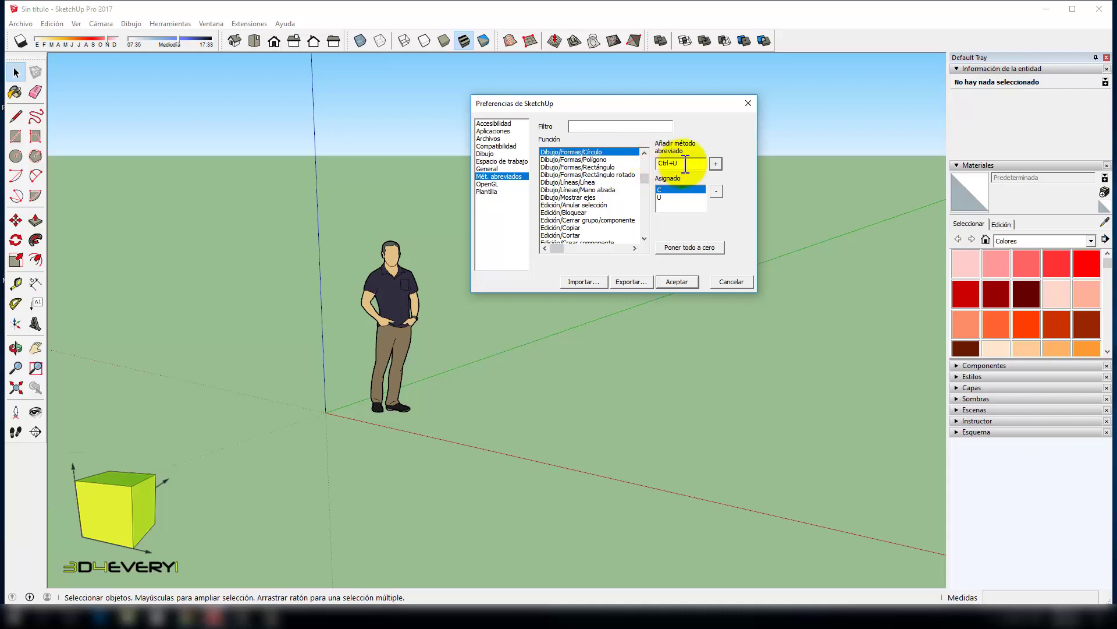
pyautogui.click(716, 163)
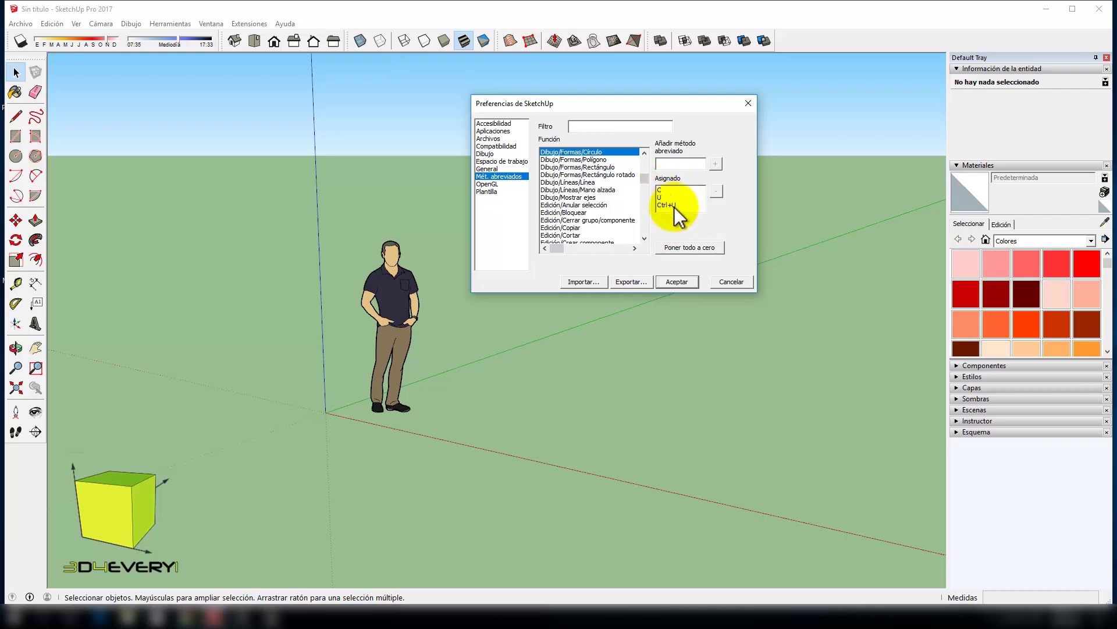
# Close preferences and draw three circles on the ground right of the figure with C
pyautogui.click(686, 284)
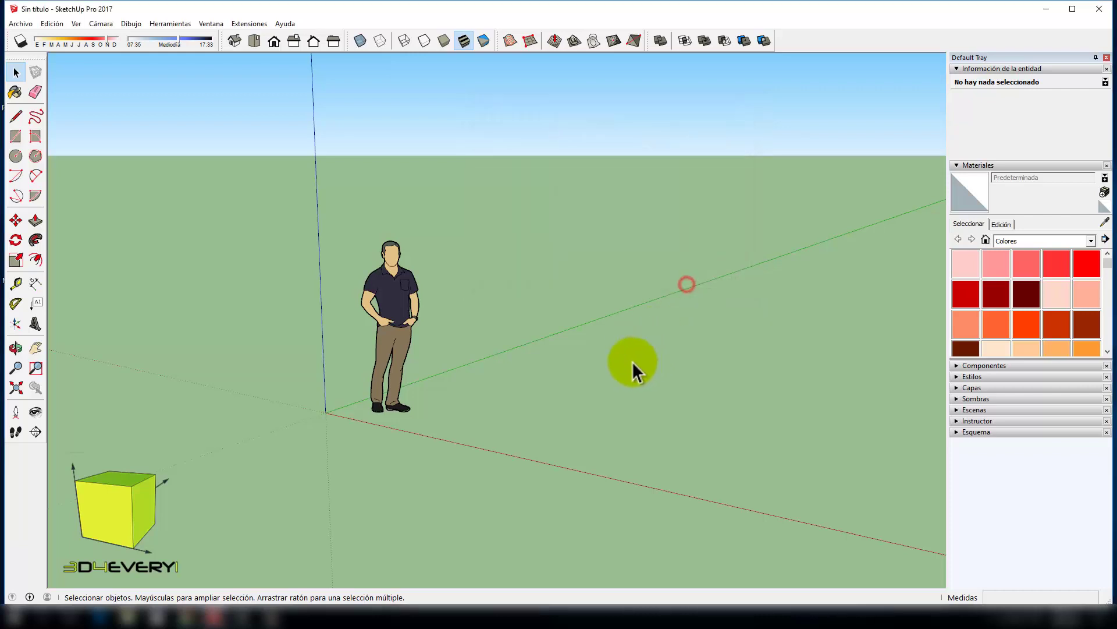
pyautogui.press('c')
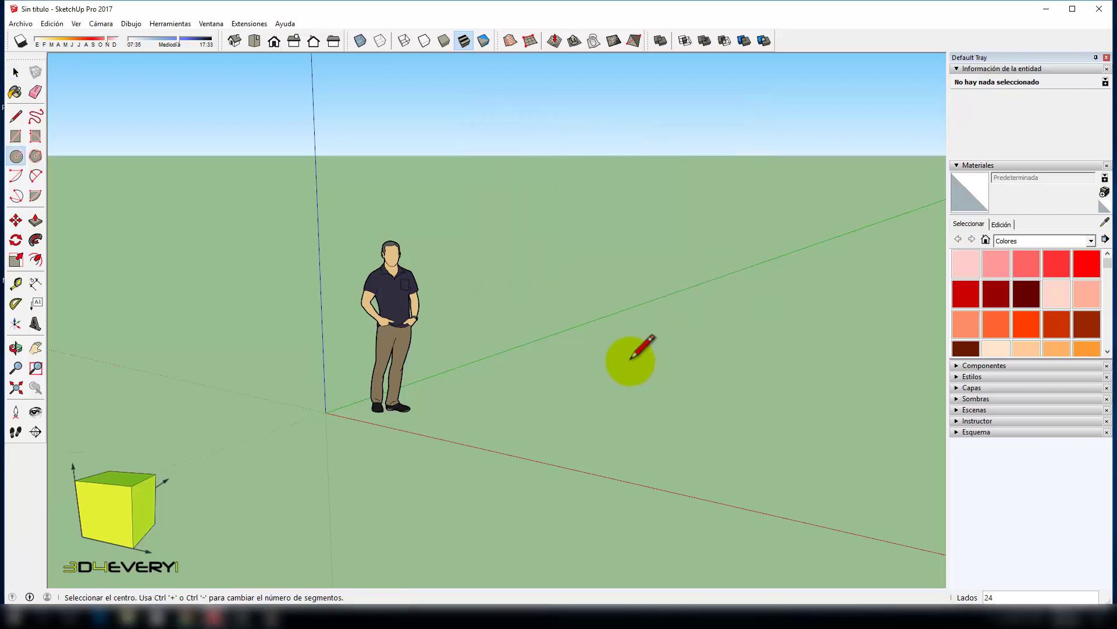
pyautogui.click(521, 392)
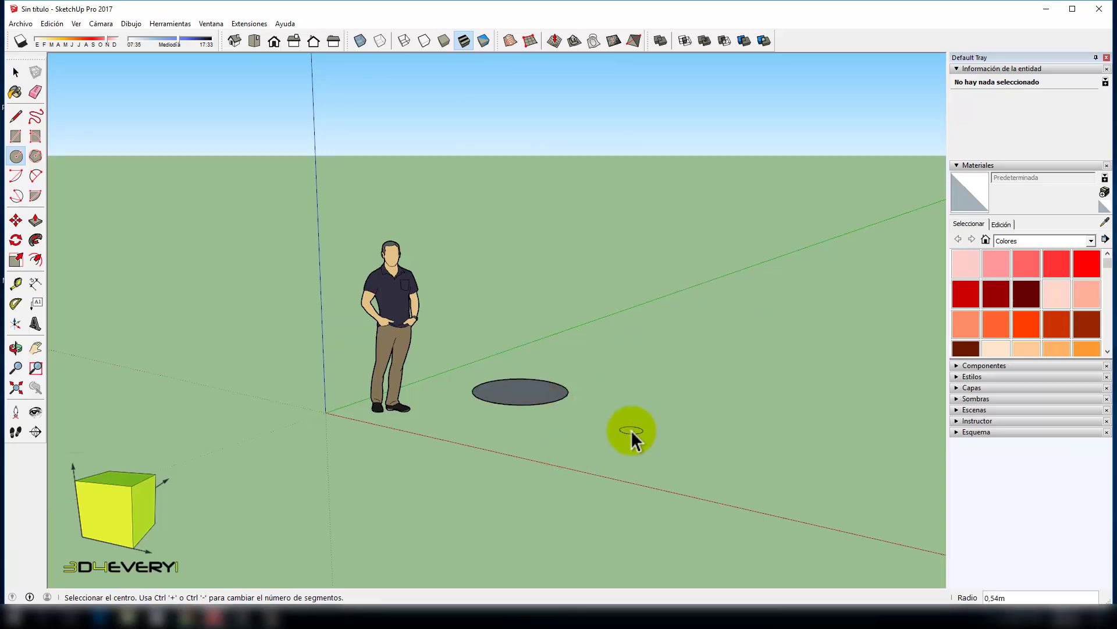
pyautogui.press('space')
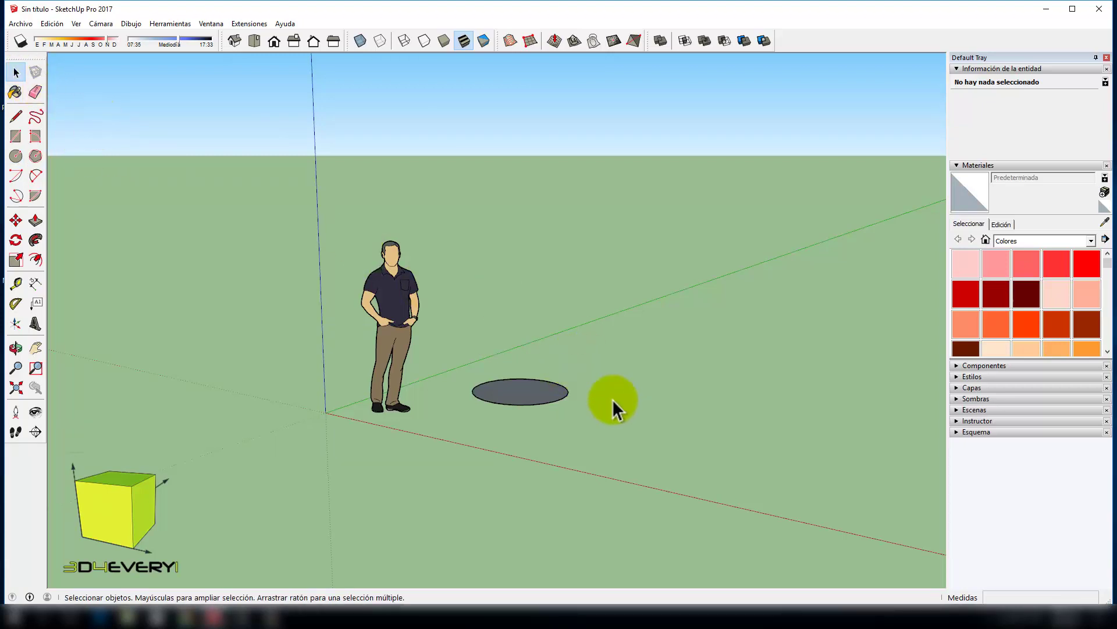
pyautogui.press('c')
pyautogui.click(654, 415)
pyautogui.click(690, 423)
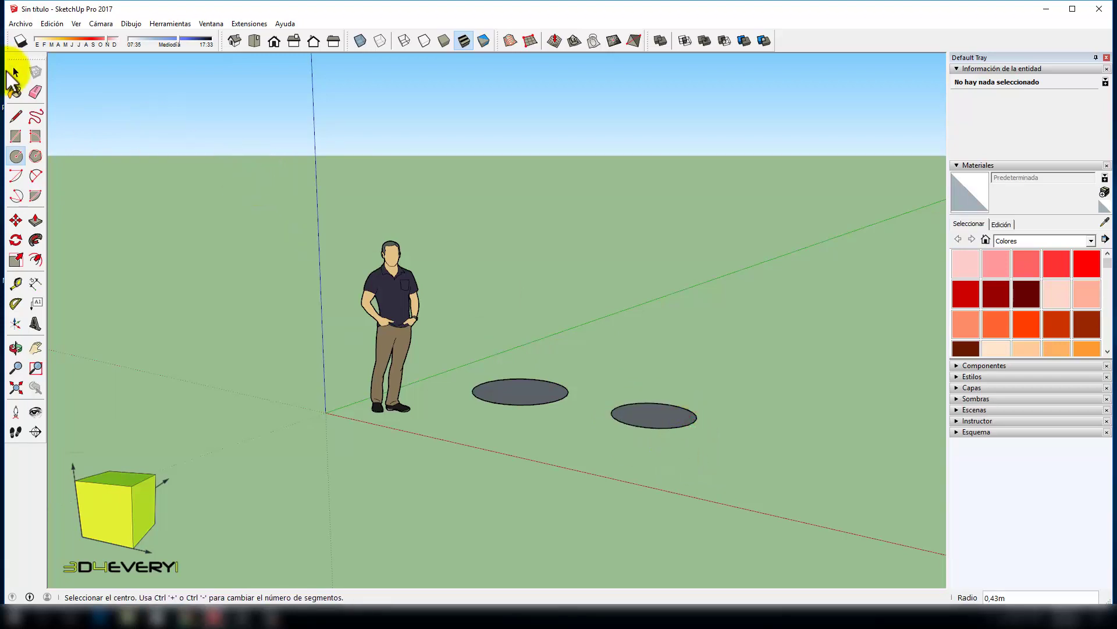
pyautogui.click(15, 71)
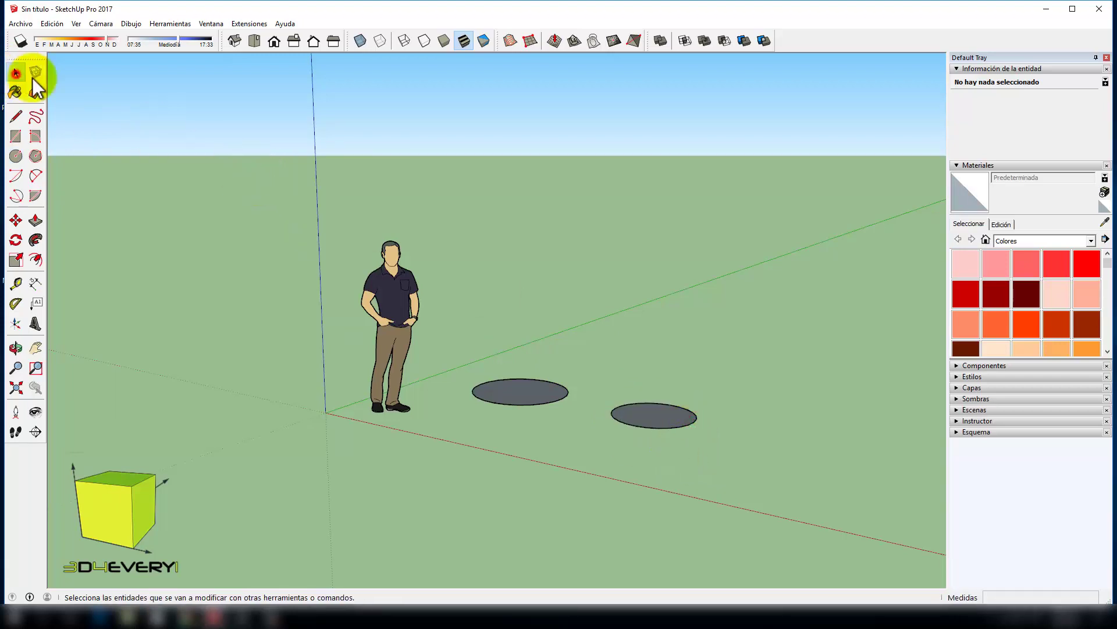
pyautogui.press('c')
pyautogui.click(656, 356)
pyautogui.click(697, 355)
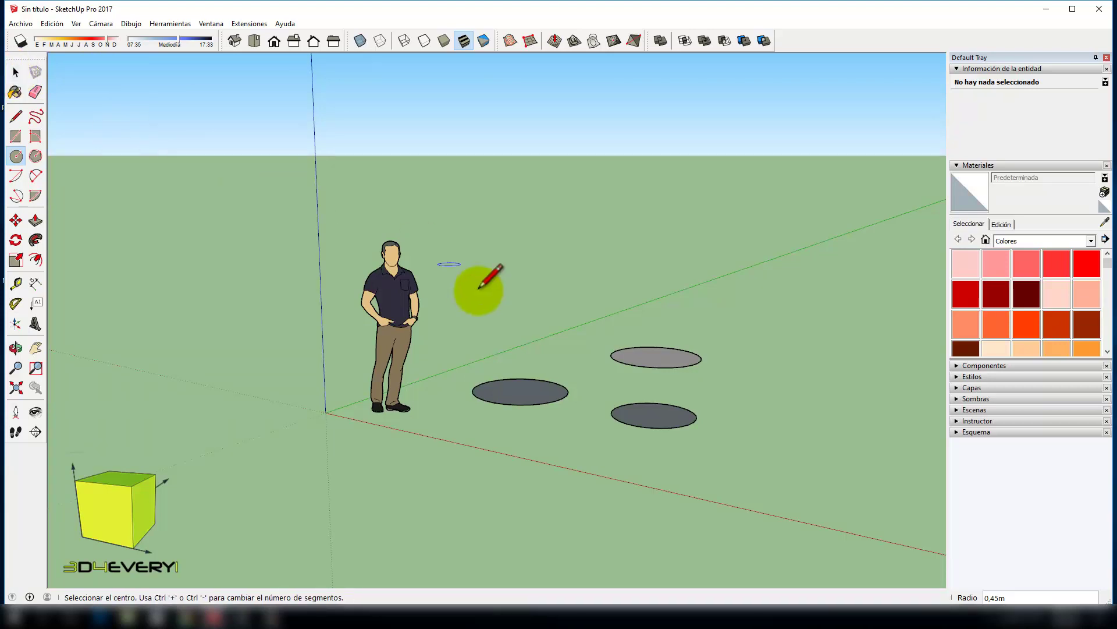
pyautogui.press('space')
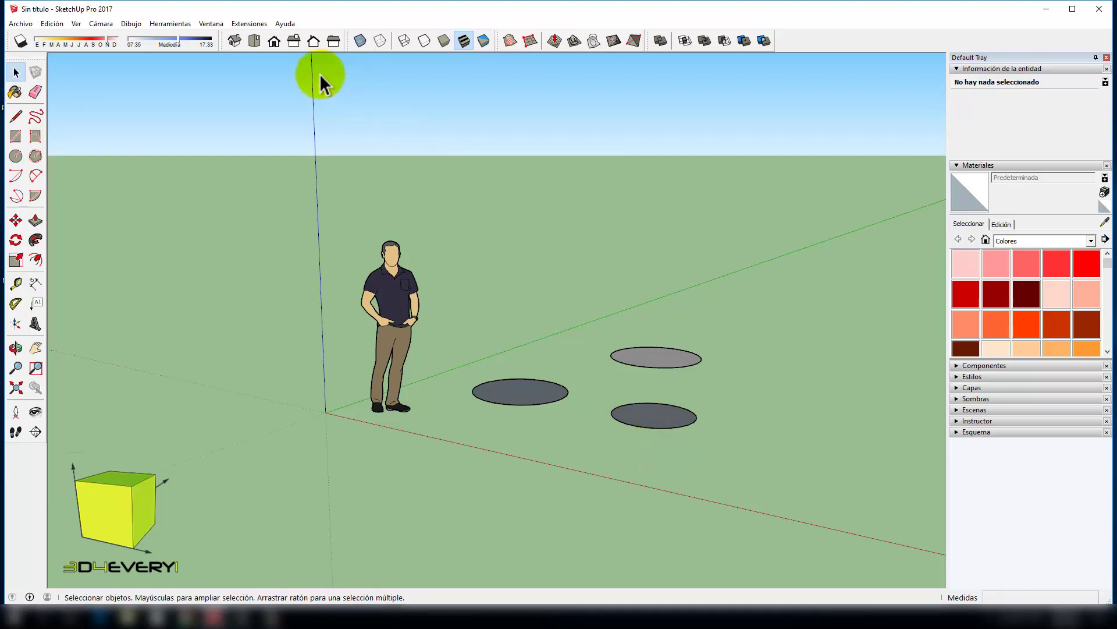
# Reopen the Mét. abreviados preferences and select Dibujo/Formas/Círculo
pyautogui.click(201, 23)
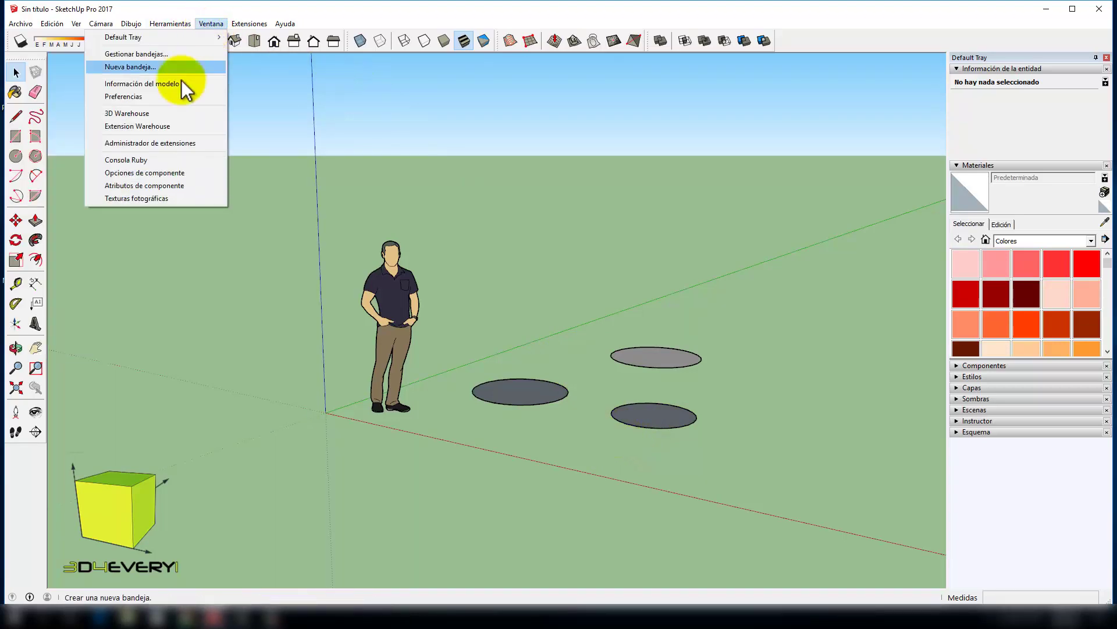
pyautogui.click(163, 98)
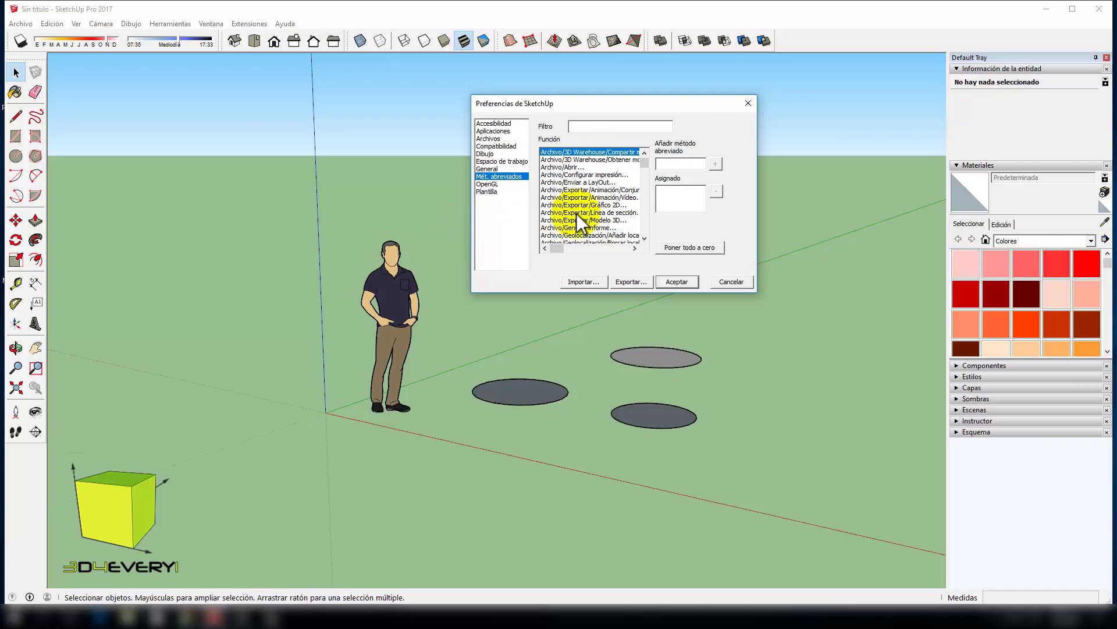
pyautogui.click(589, 126)
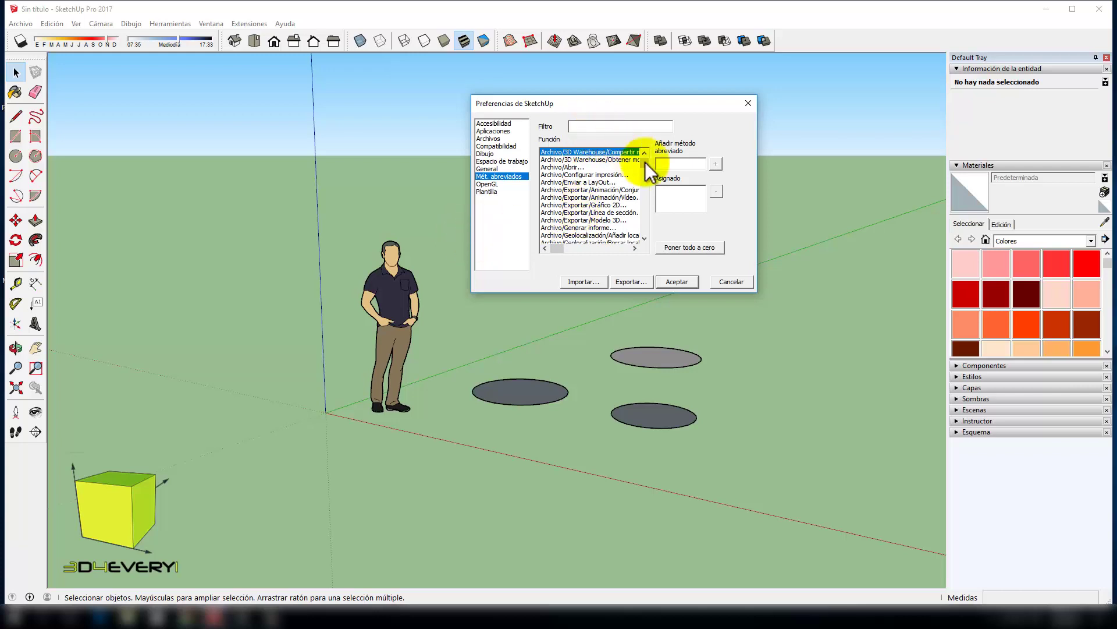
pyautogui.moveTo(646, 162); pyautogui.dragTo(647, 176)
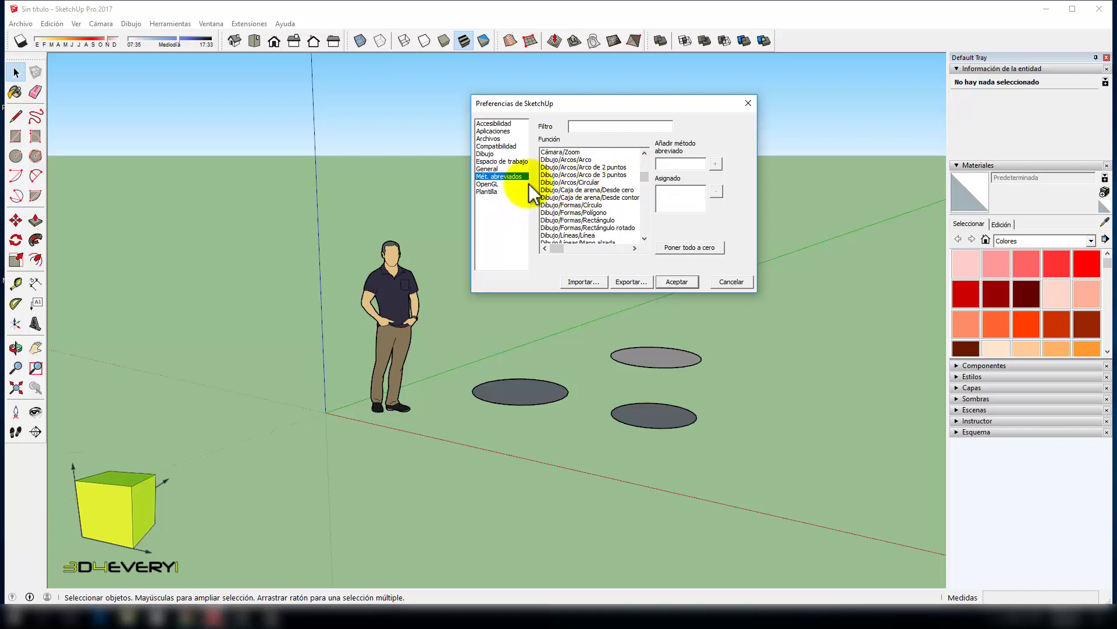
pyautogui.click(568, 175)
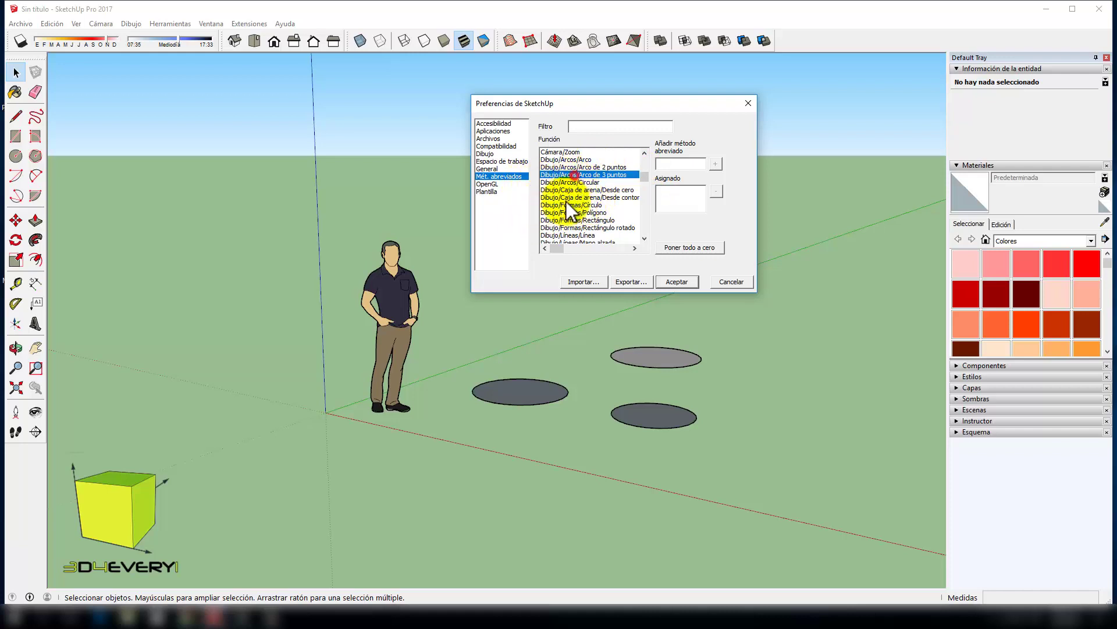
pyautogui.scroll(1, 564, 207)
pyautogui.scroll(-1, 565, 211)
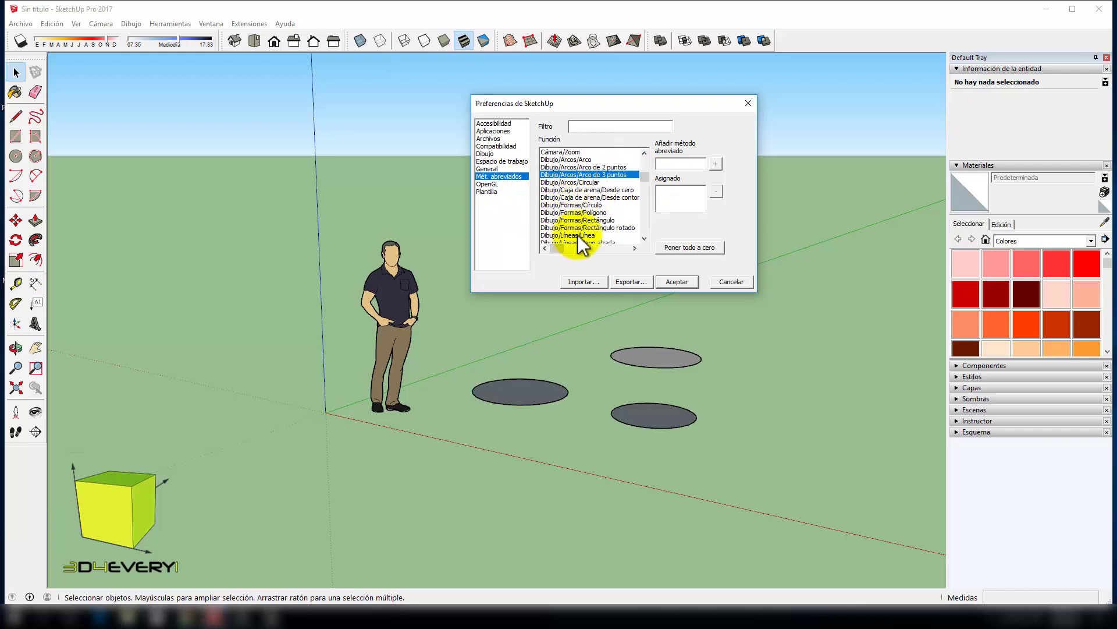
pyautogui.scroll(-1, 589, 225)
pyautogui.scroll(-1, 594, 212)
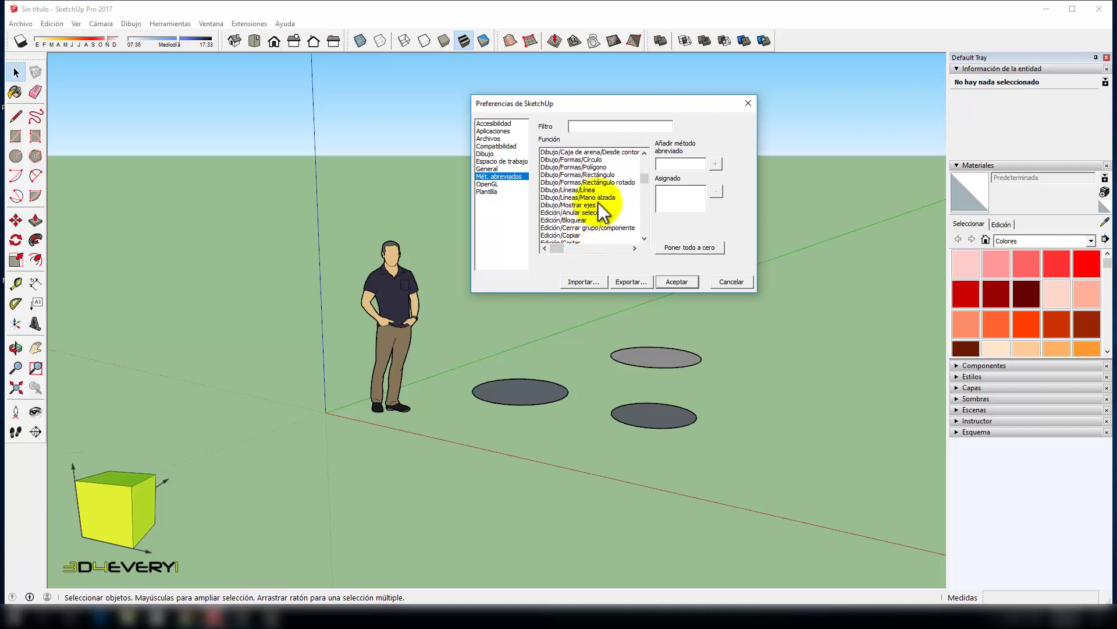
pyautogui.click(592, 160)
# Remove Ctrl+U and U from Círculo's assigned shortcuts, leaving only C
pyautogui.click(669, 205)
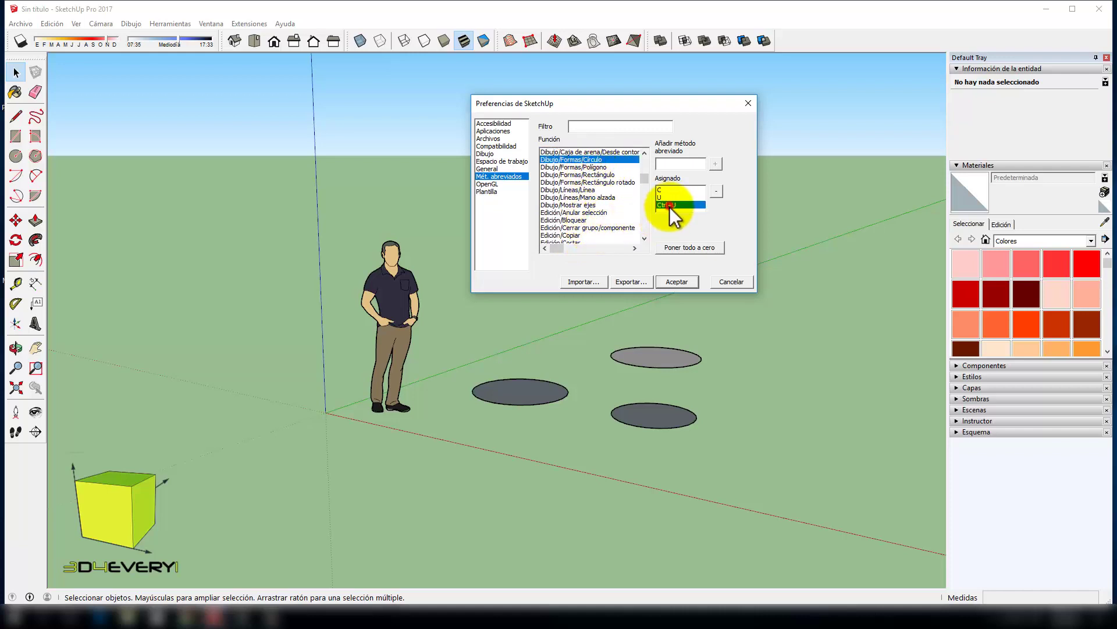
pyautogui.click(716, 191)
pyautogui.click(717, 191)
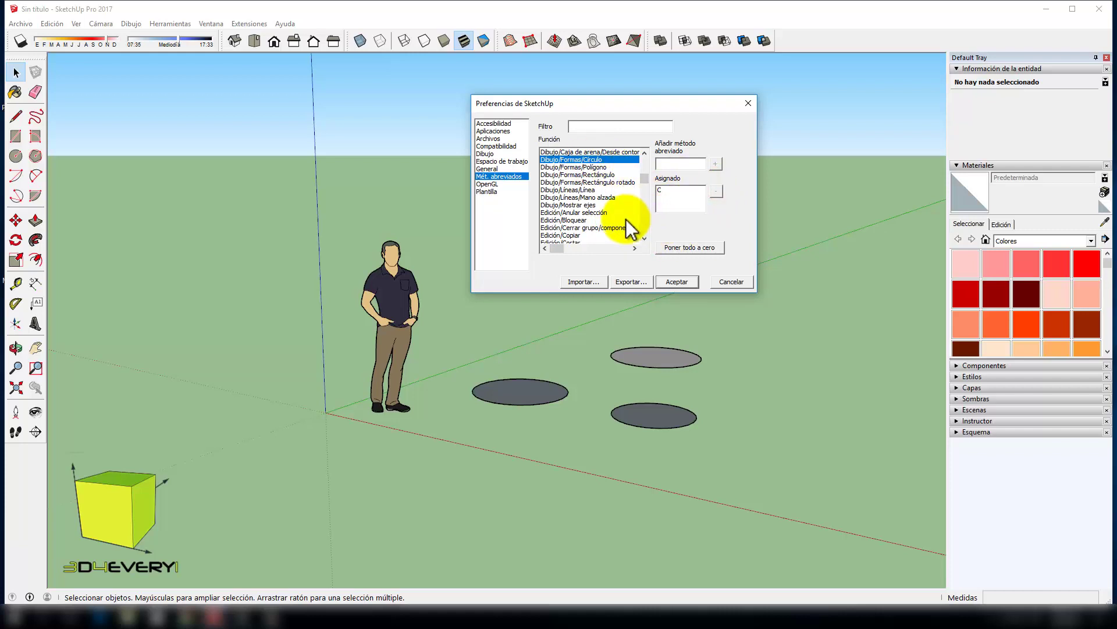
pyautogui.moveTo(678, 104); pyautogui.dragTo(639, 97)
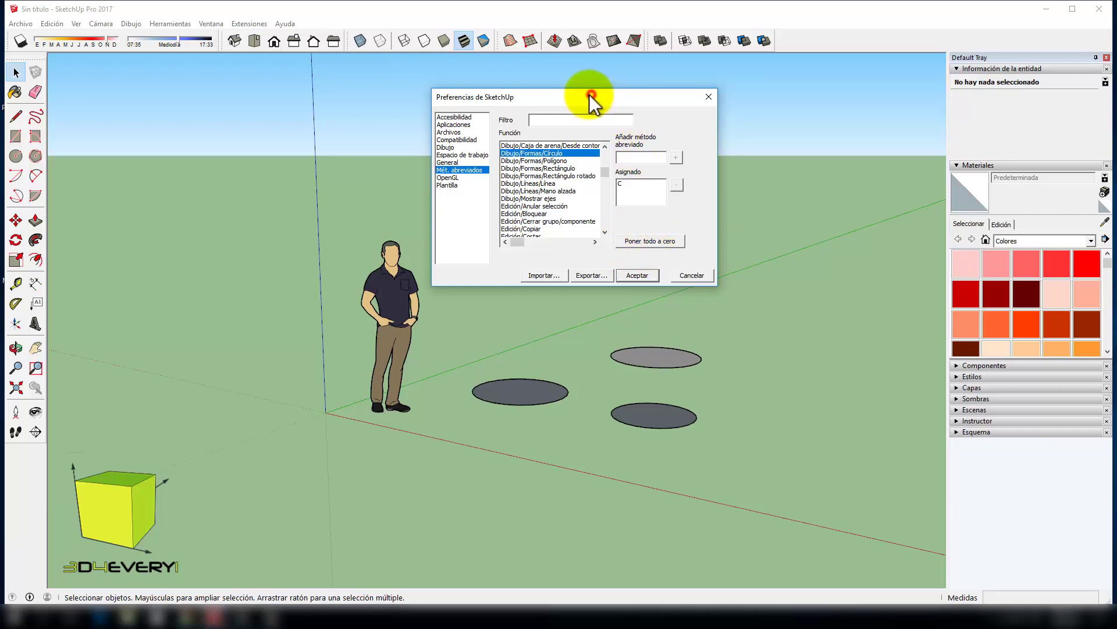
pyautogui.moveTo(590, 94); pyautogui.dragTo(616, 83)
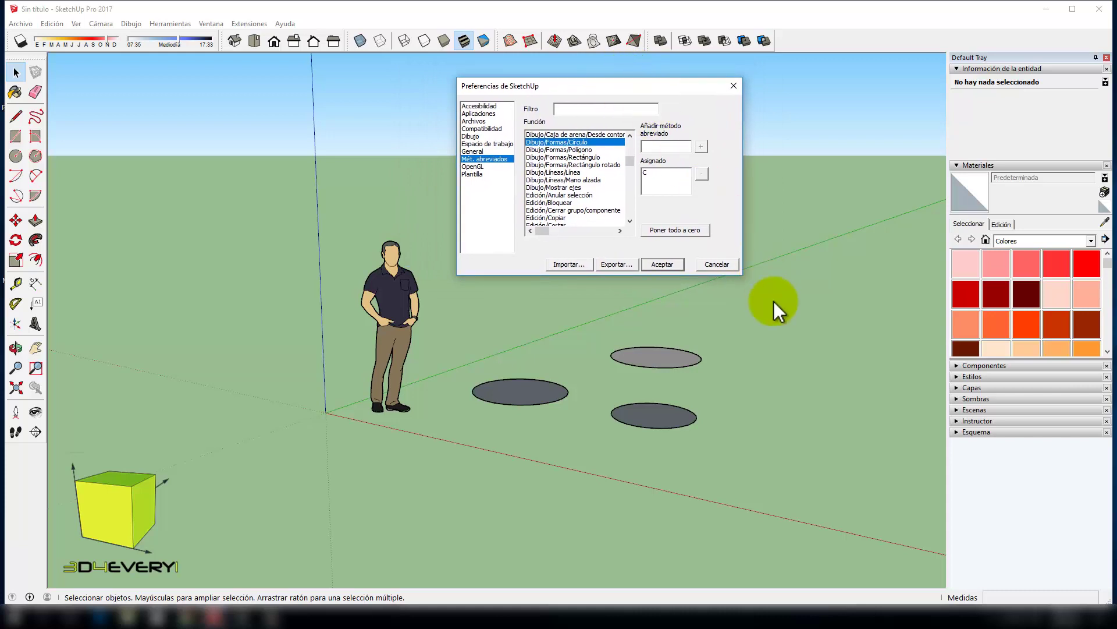
# Open the Importar preferencias browser at the TRABAJOS Y PARACTICAS folder and move it aside
pyautogui.click(578, 266)
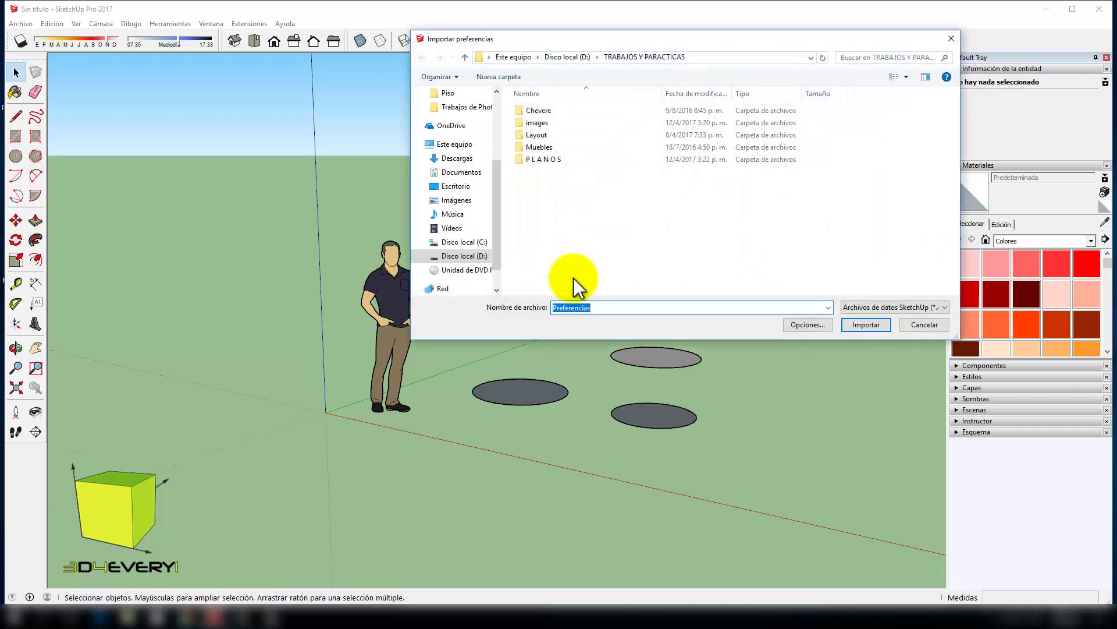
pyautogui.moveTo(757, 39); pyautogui.dragTo(678, 50)
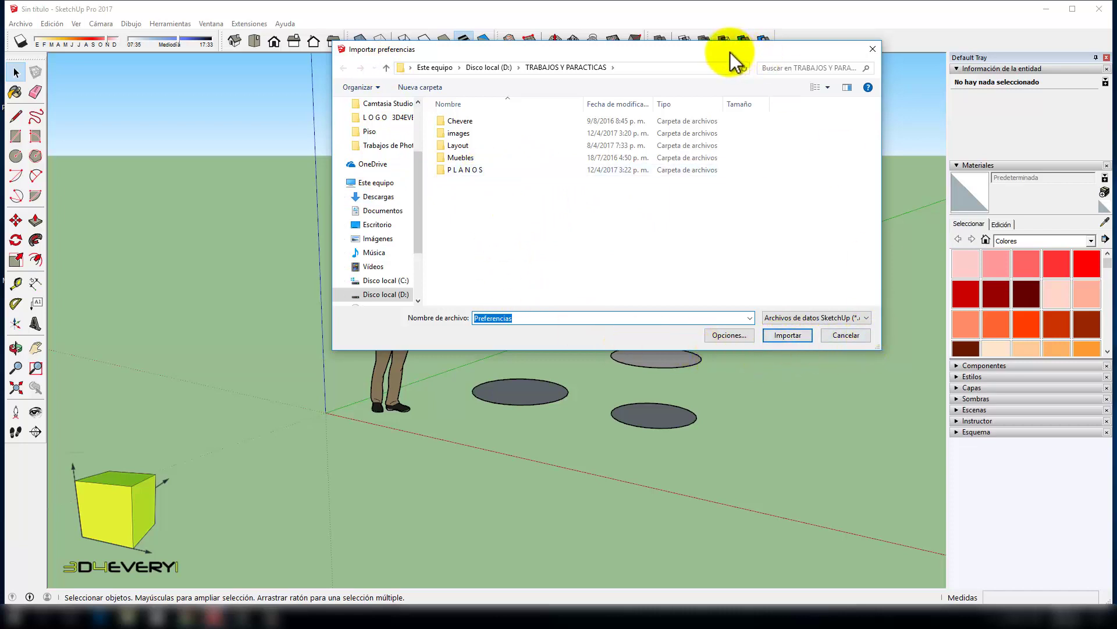
pyautogui.moveTo(729, 52)
pyautogui.mouseDown()
pyautogui.moveTo(756, 151)
pyautogui.moveTo(722, 218)
pyautogui.moveTo(679, 171)
pyautogui.mouseUp()
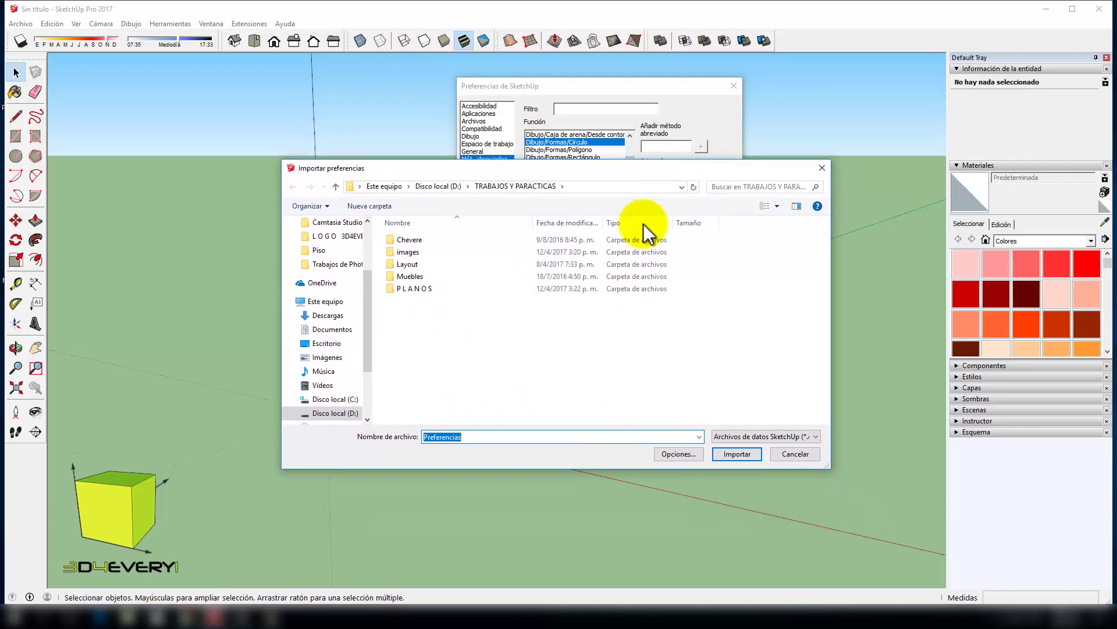
# Cancel the Importar preferencias browser without importing any file
pyautogui.click(784, 453)
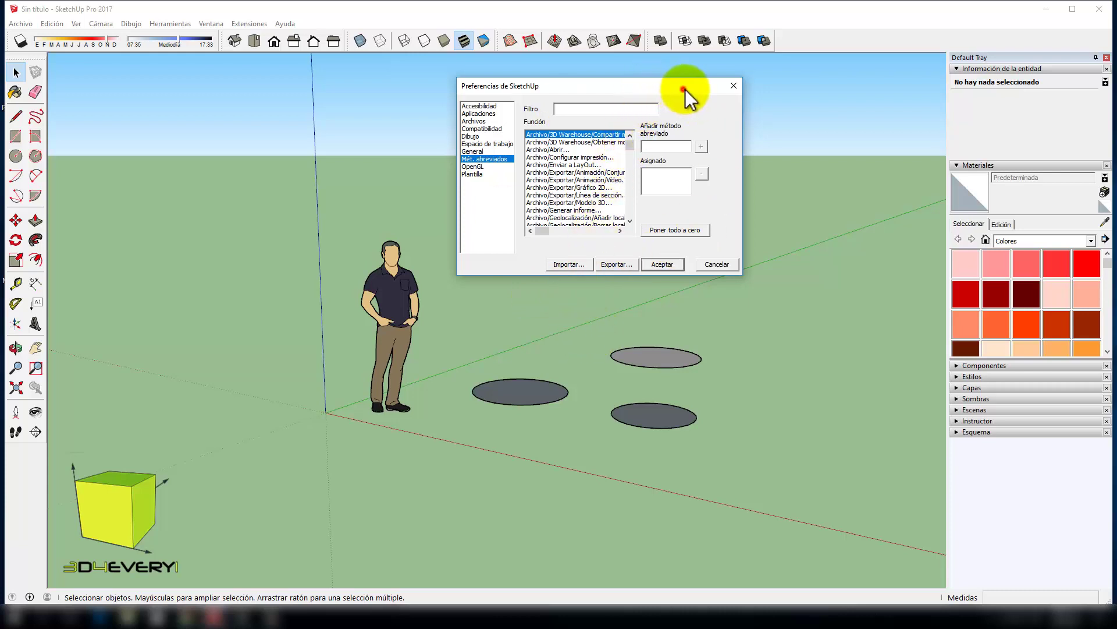
pyautogui.moveTo(685, 88); pyautogui.dragTo(671, 90)
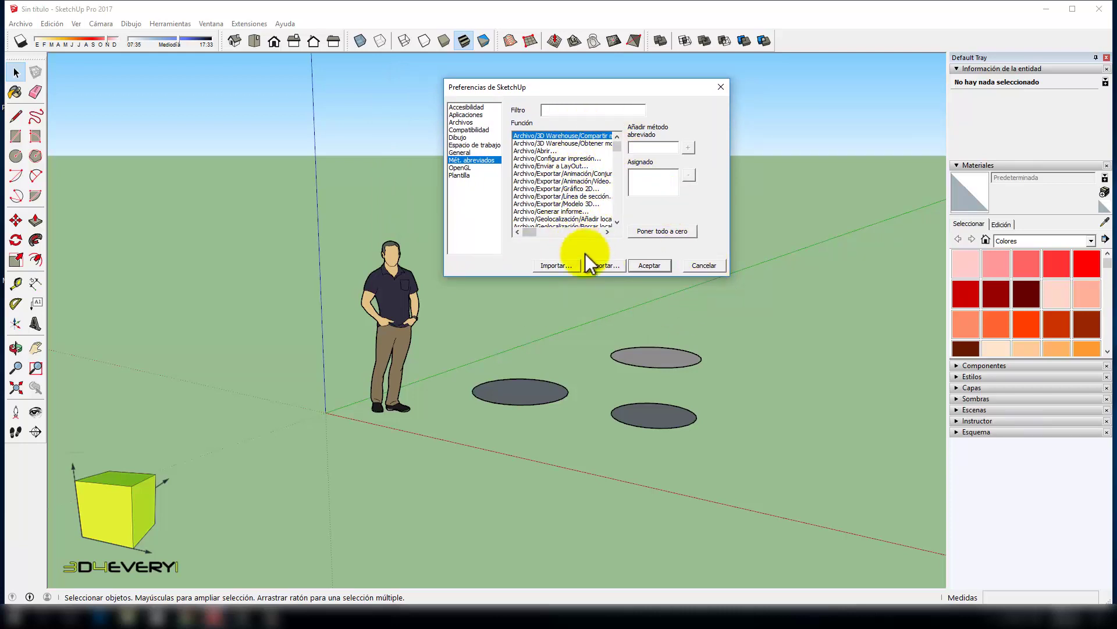
# Cancel the Preferencias de SketchUp dialog to return to the figure and three circles
pyautogui.click(704, 266)
pyautogui.scroll(1, 502, 280)
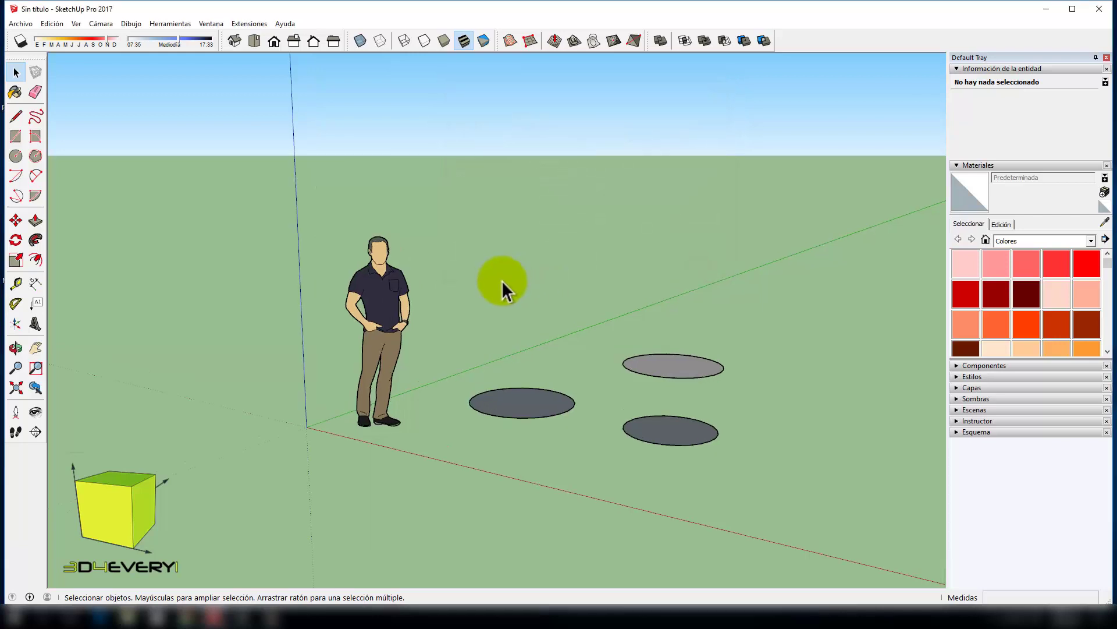